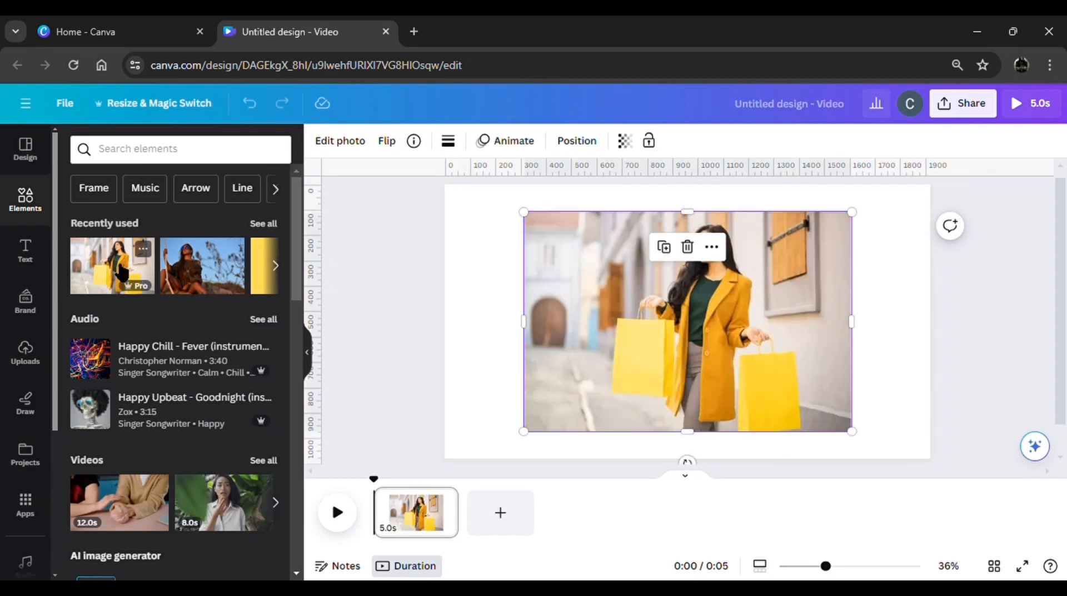
# Add the photo of the woman with shopping bags and enlarge it to cover the whole page
pyautogui.click(134, 268)
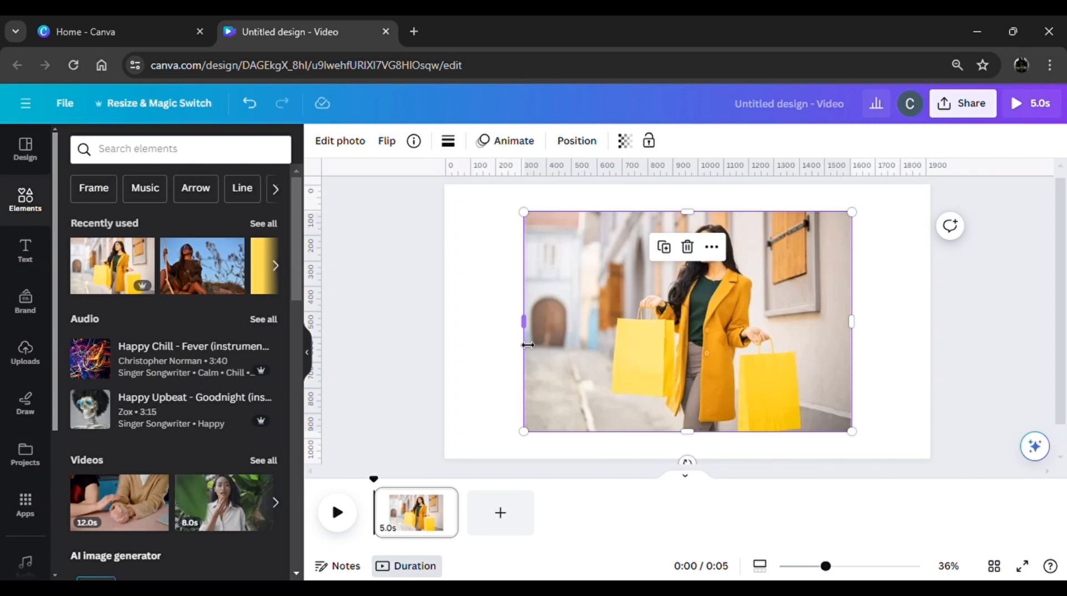
pyautogui.moveTo(535, 340); pyautogui.dragTo(444, 352)
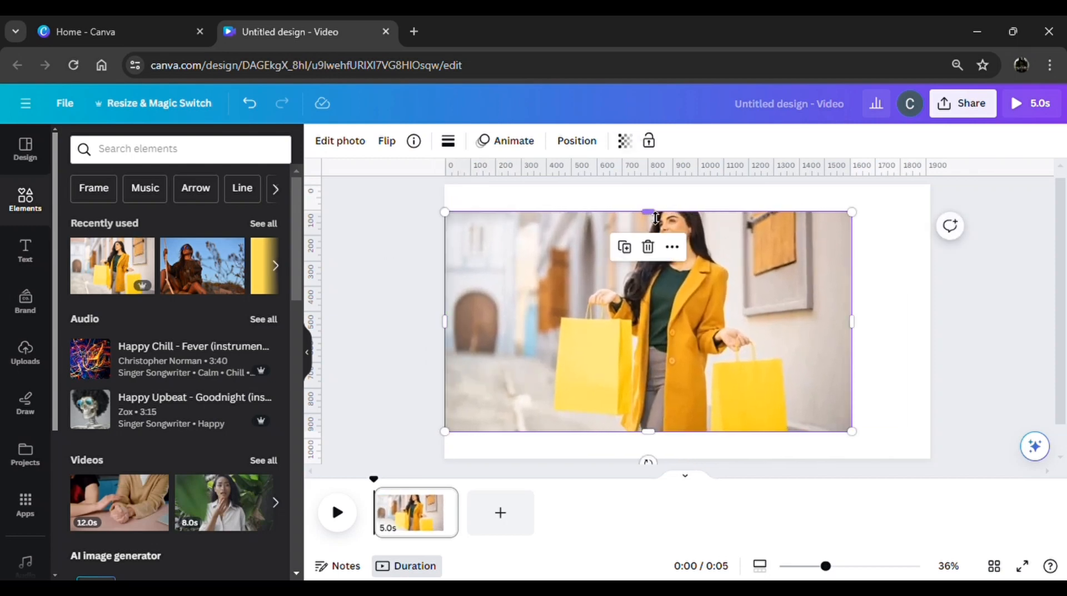
pyautogui.moveTo(648, 212); pyautogui.dragTo(654, 180)
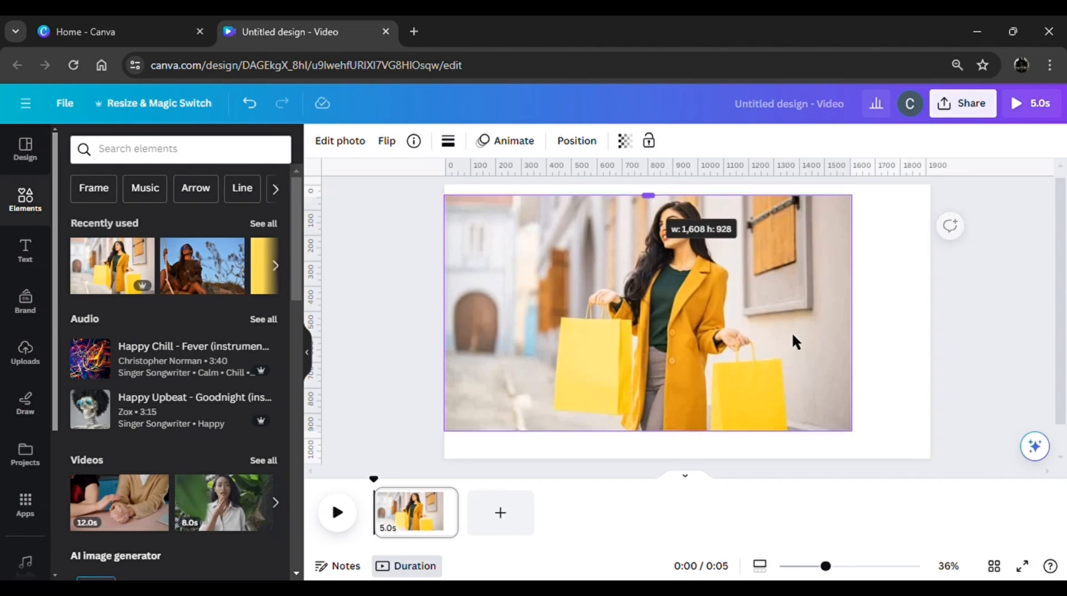
pyautogui.moveTo(871, 312); pyautogui.dragTo(941, 322)
pyautogui.moveTo(765, 276); pyautogui.dragTo(764, 298)
pyautogui.moveTo(687, 189); pyautogui.dragTo(688, 184)
pyautogui.moveTo(699, 460); pyautogui.dragTo(693, 460)
pyautogui.click(982, 348)
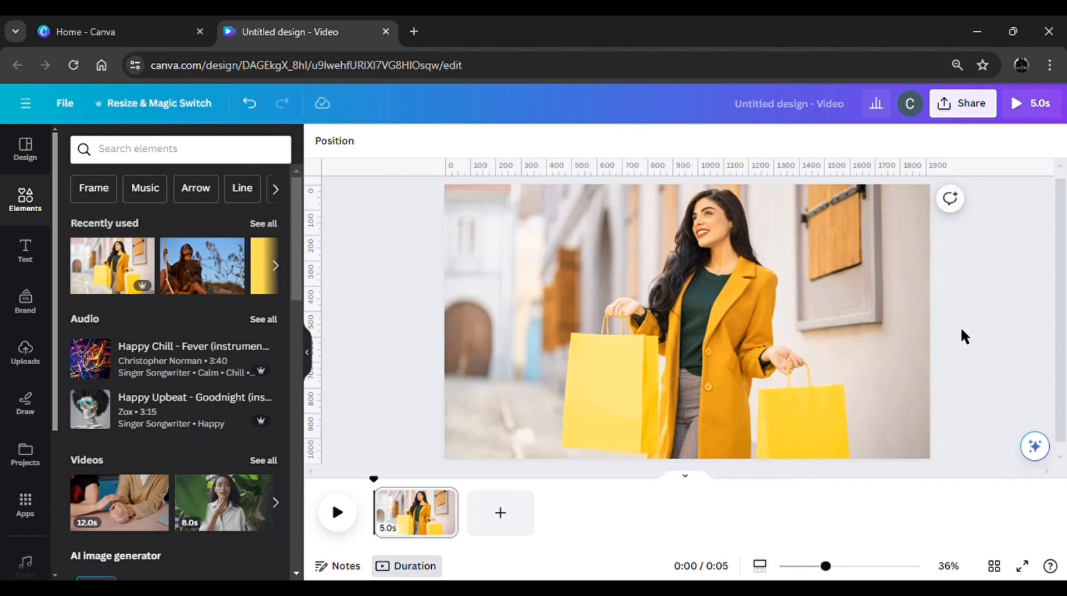
# Duplicate the full-page photo and extract the woman with her bags from the copy using Magic Grab
pyautogui.click(646, 400)
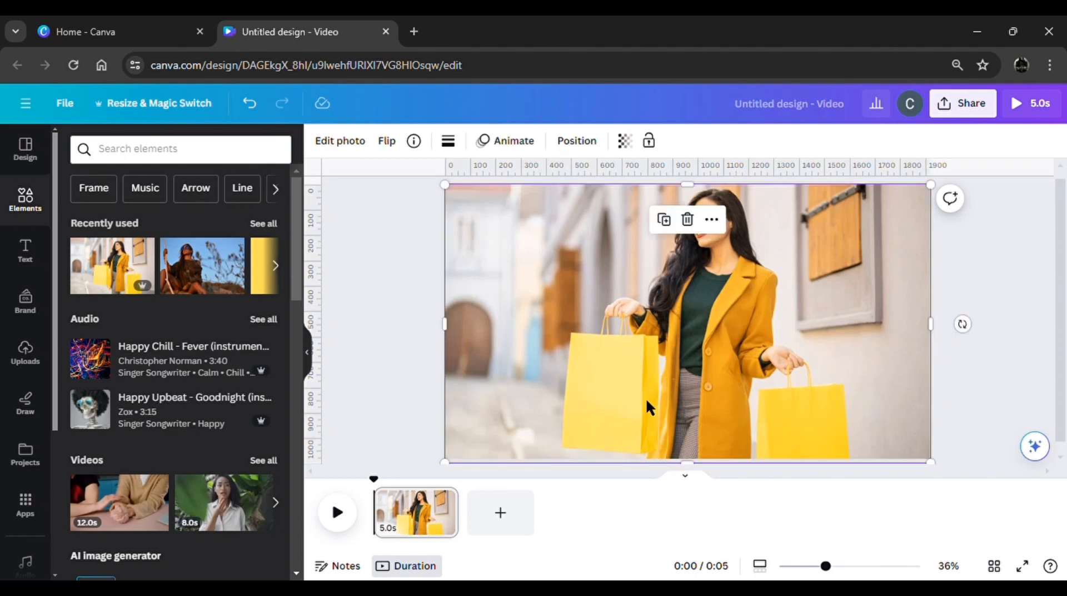
pyautogui.click(664, 219)
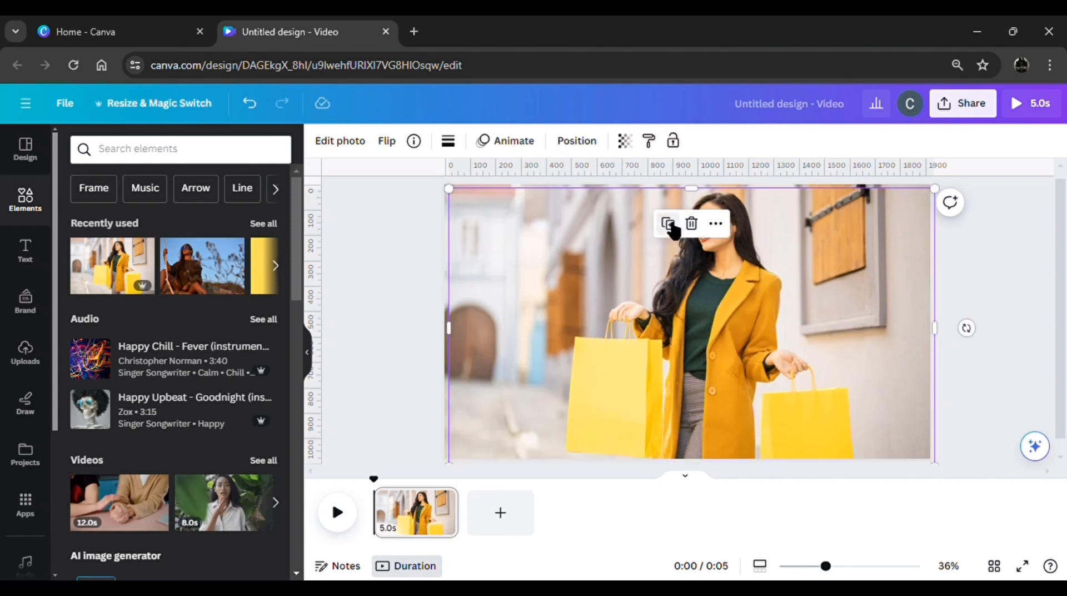
pyautogui.click(348, 143)
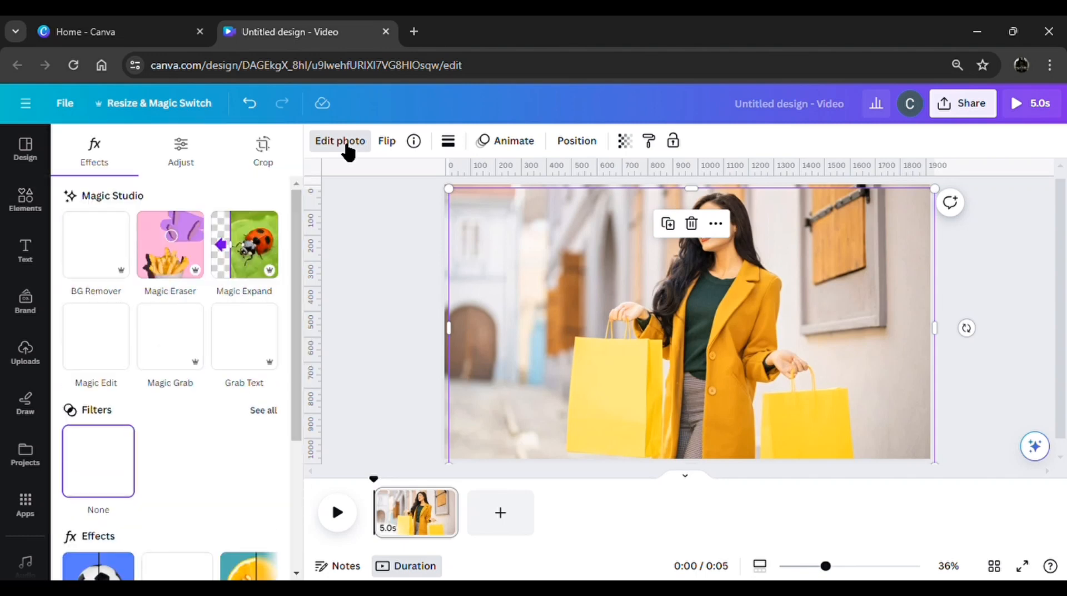
pyautogui.click(162, 360)
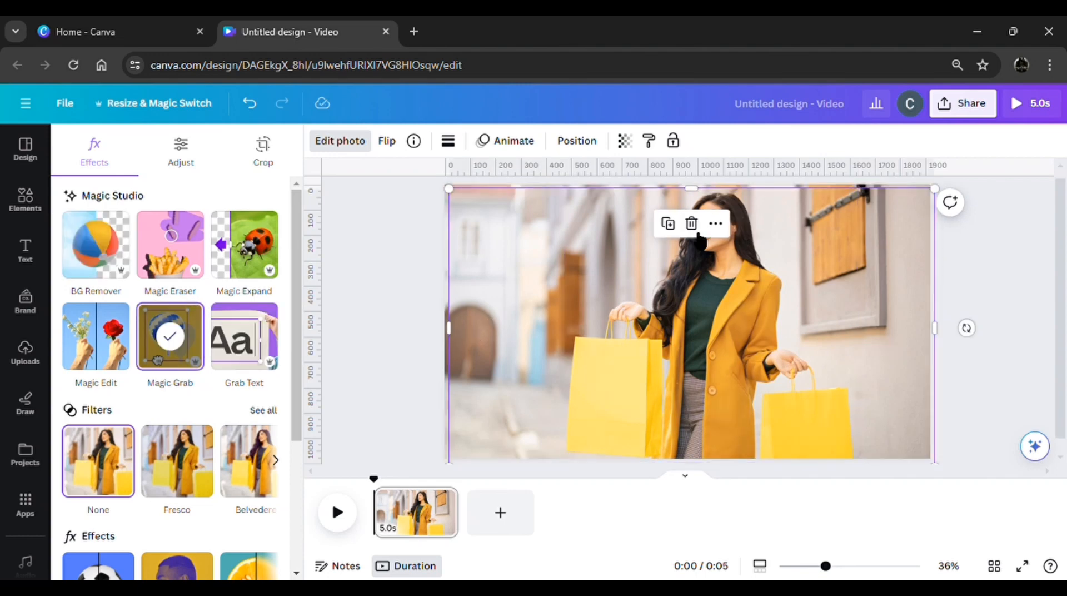
# Delete the copy's leftover background and align the cut-out woman exactly over the original photo
pyautogui.click(691, 224)
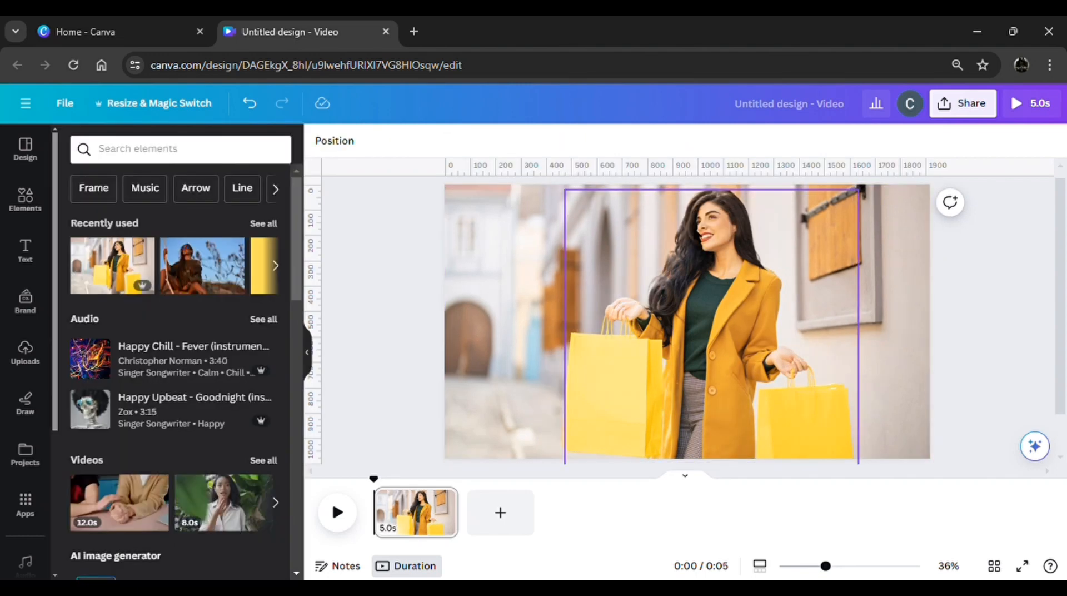
pyautogui.click(718, 343)
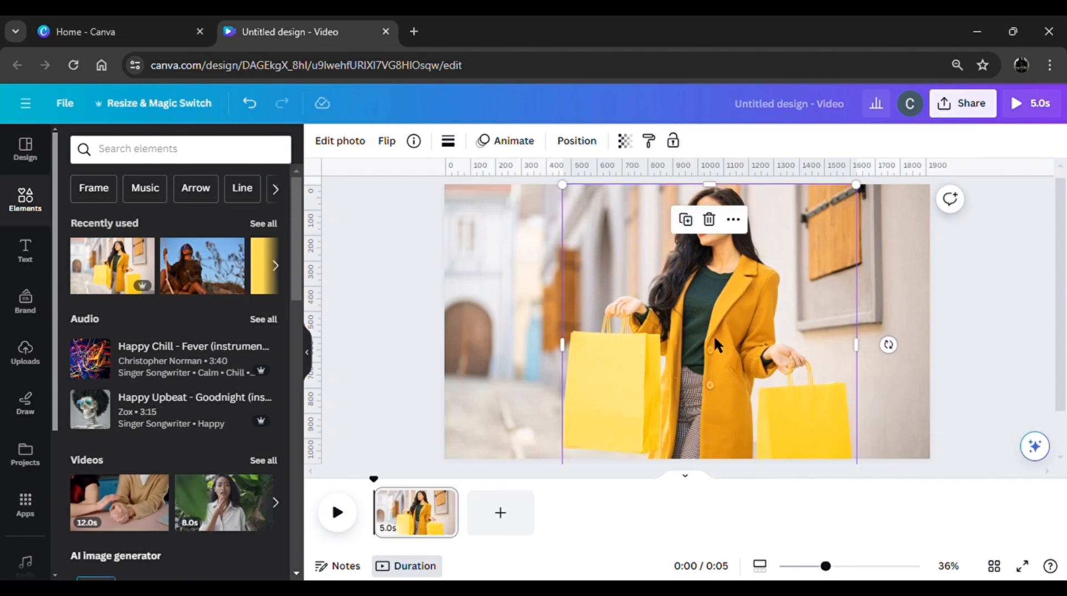
pyautogui.click(352, 311)
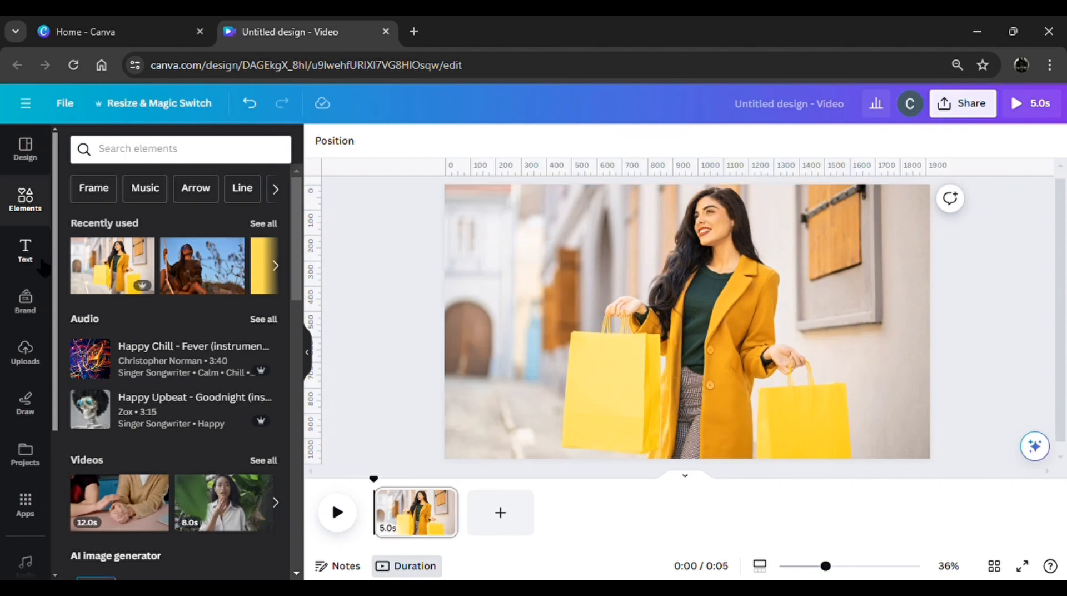
# Add a heading to the page reading "SHOP NOW . GET 5% OFF!"
pyautogui.click(40, 262)
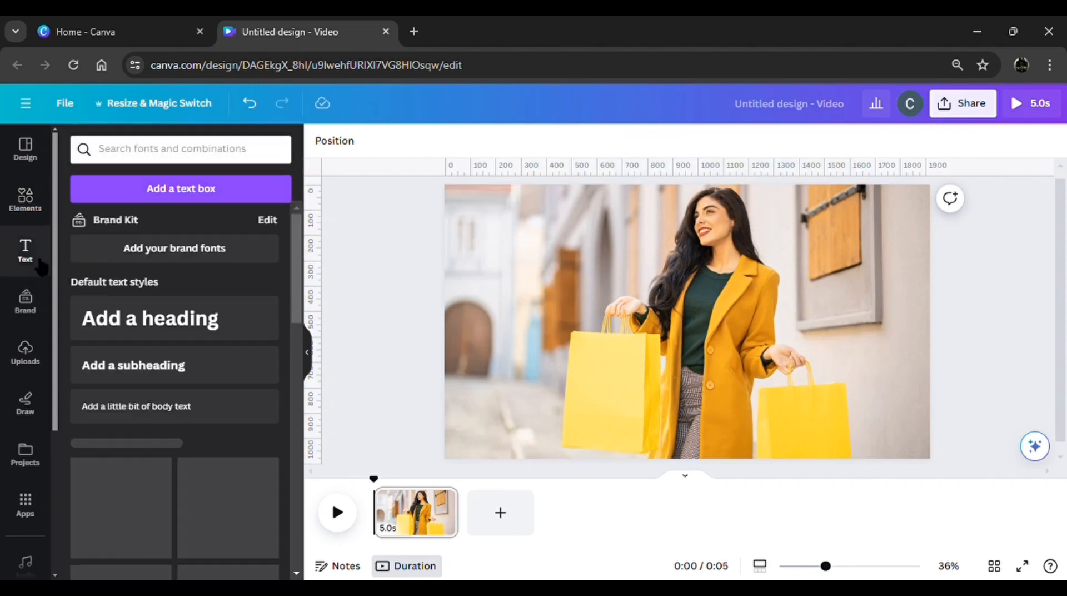
pyautogui.click(260, 320)
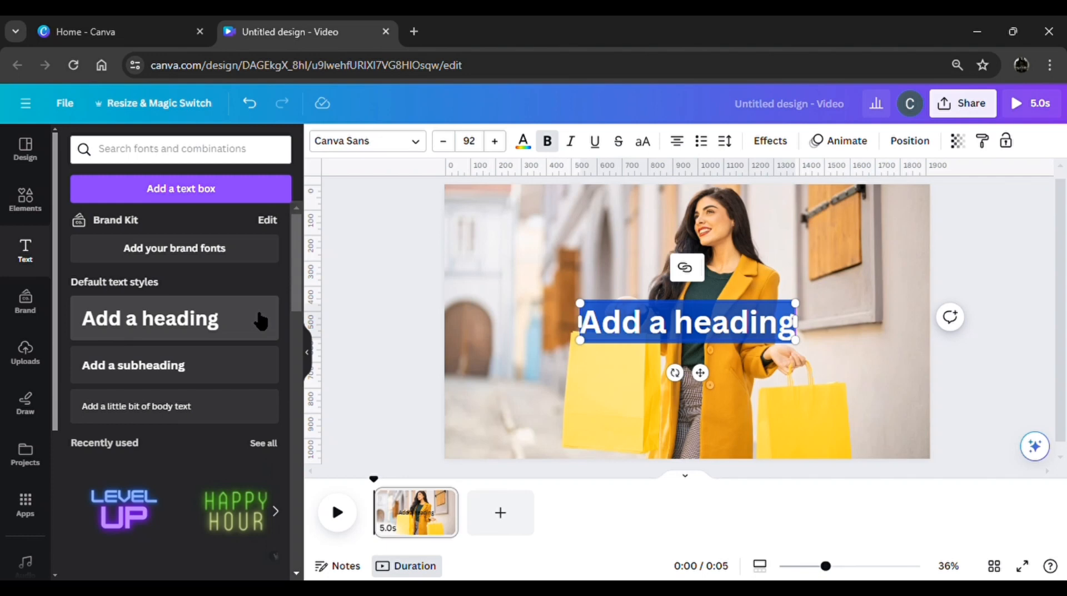
pyautogui.write('S')
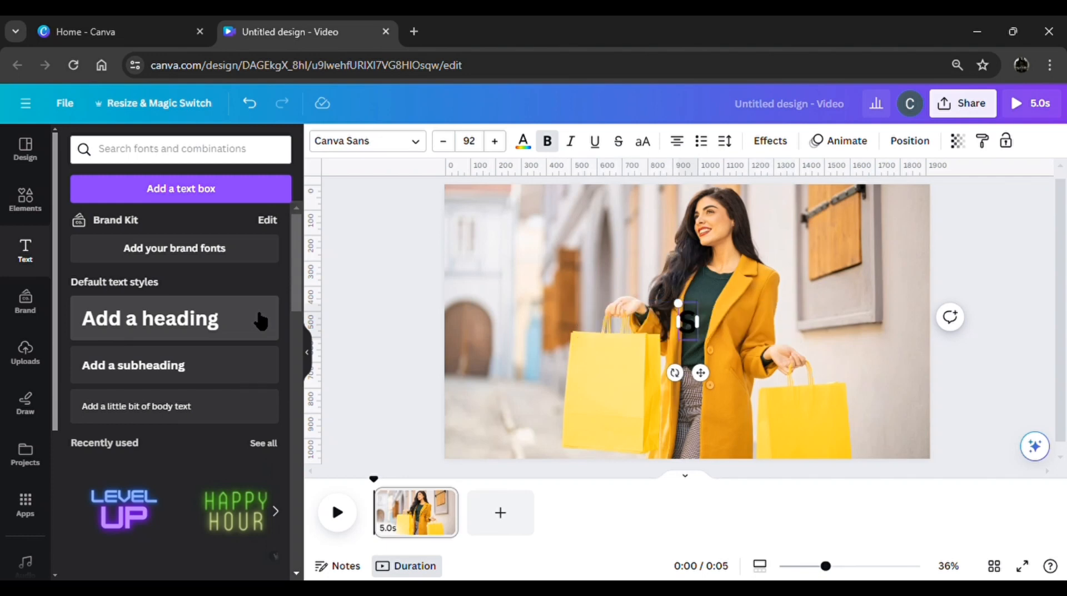
pyautogui.write('HOP')
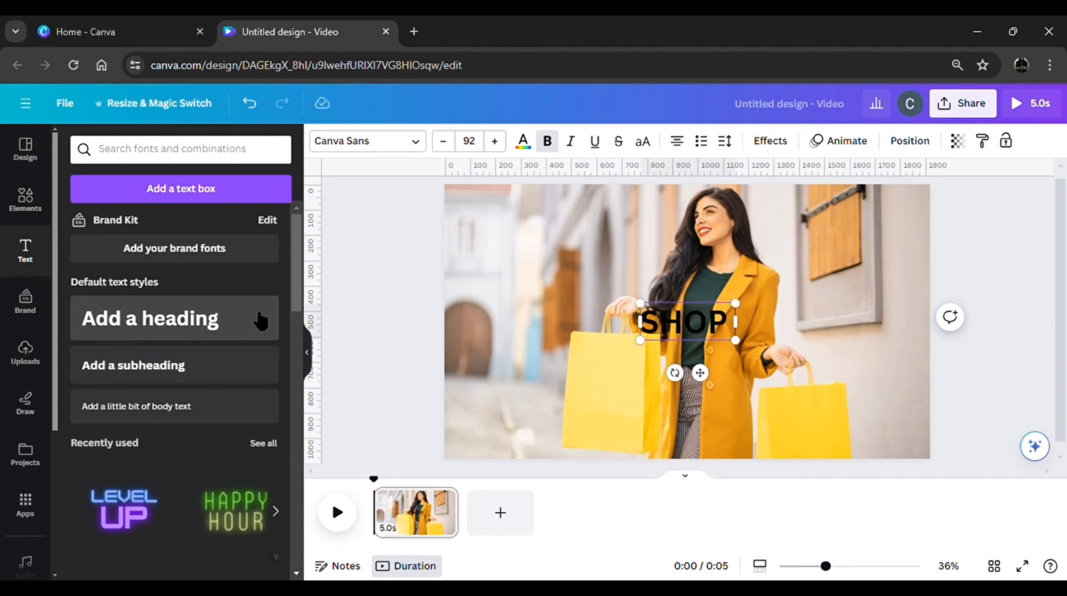
pyautogui.write(' NOW')
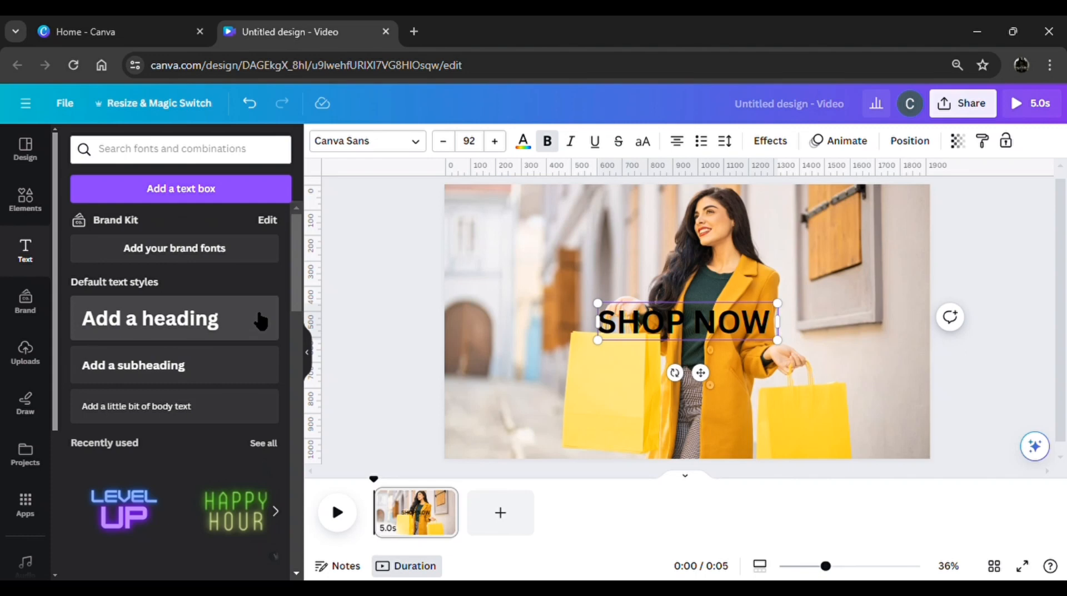
pyautogui.write(' .')
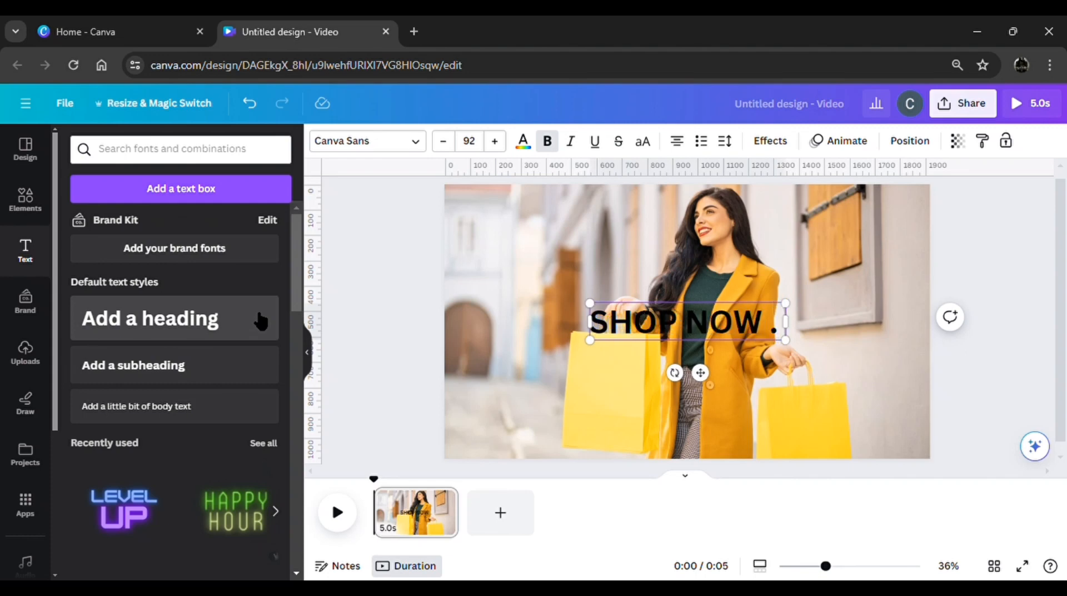
pyautogui.write(' GET')
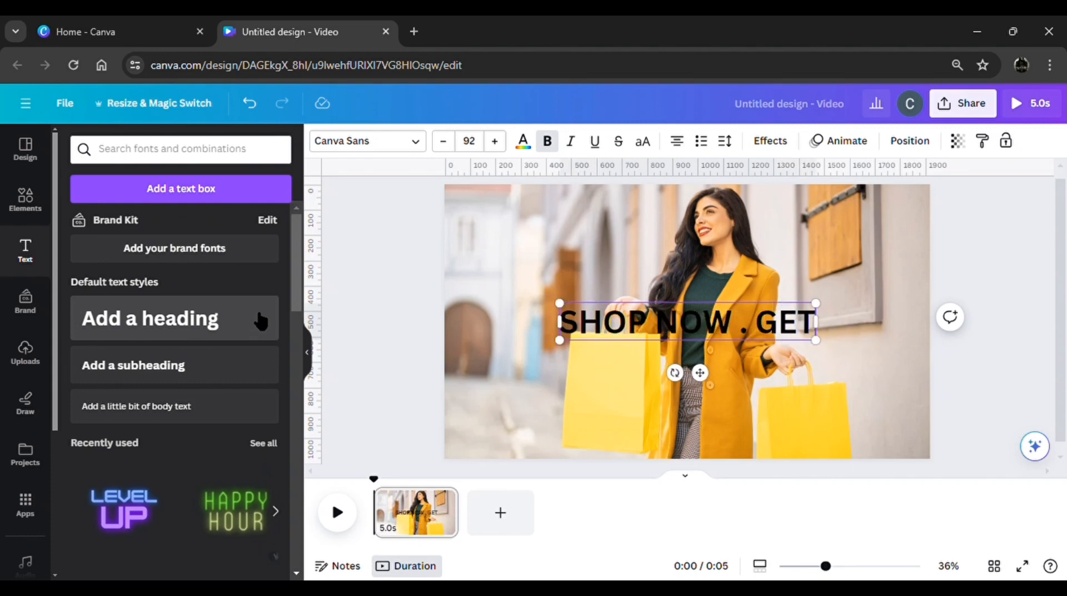
pyautogui.write(' 5')
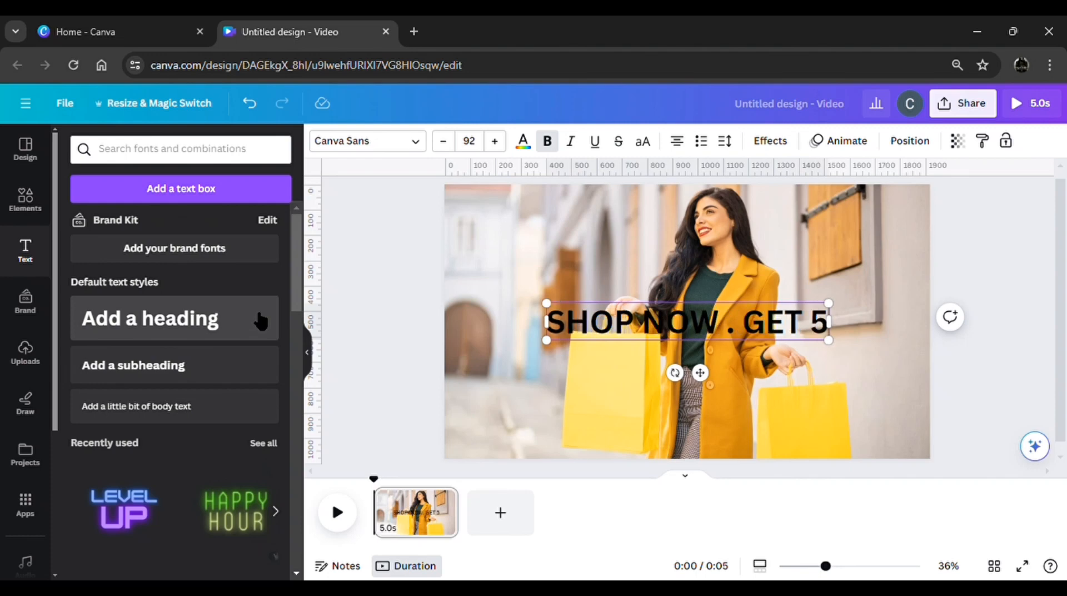
pyautogui.write('%')
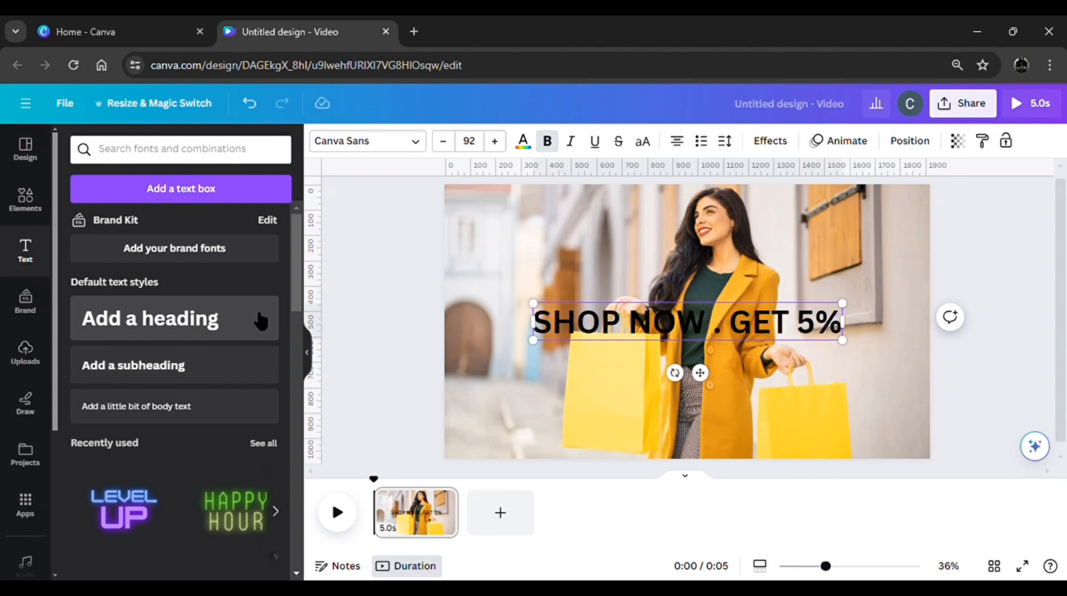
pyautogui.write(' OFF')
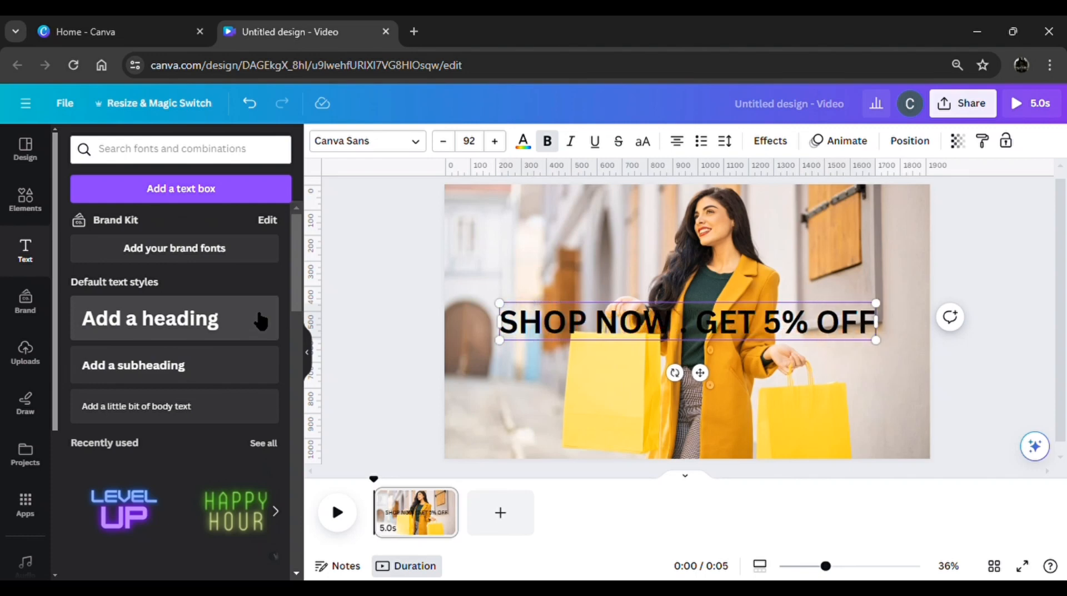
pyautogui.write('!')
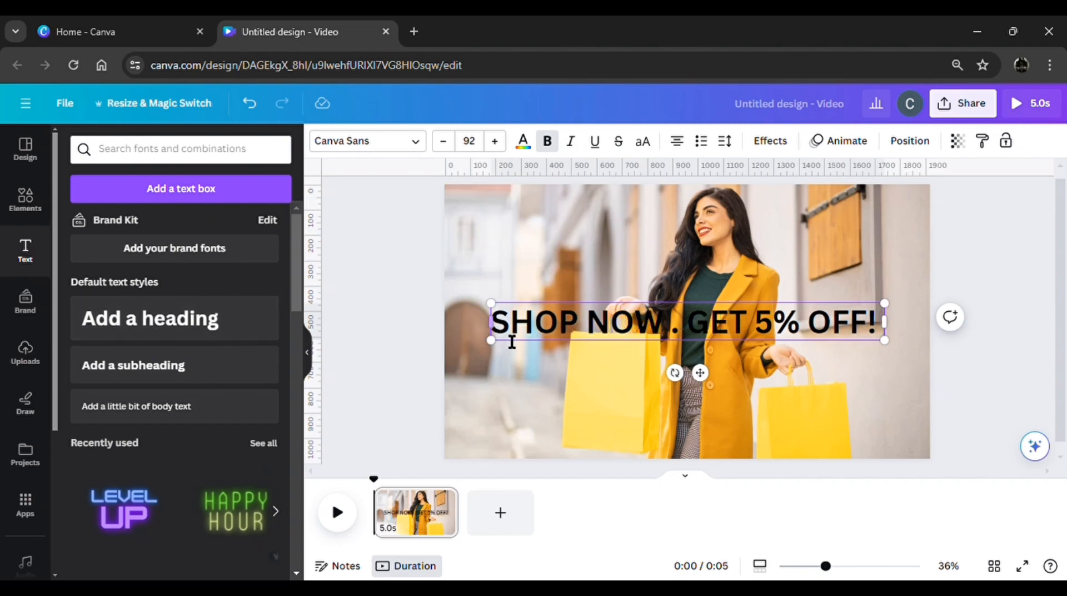
# Copy the heading's text and paste it repeatedly after itself, separated by spaces, so the phrase occurs five times
pyautogui.moveTo(537, 339); pyautogui.dragTo(610, 336)
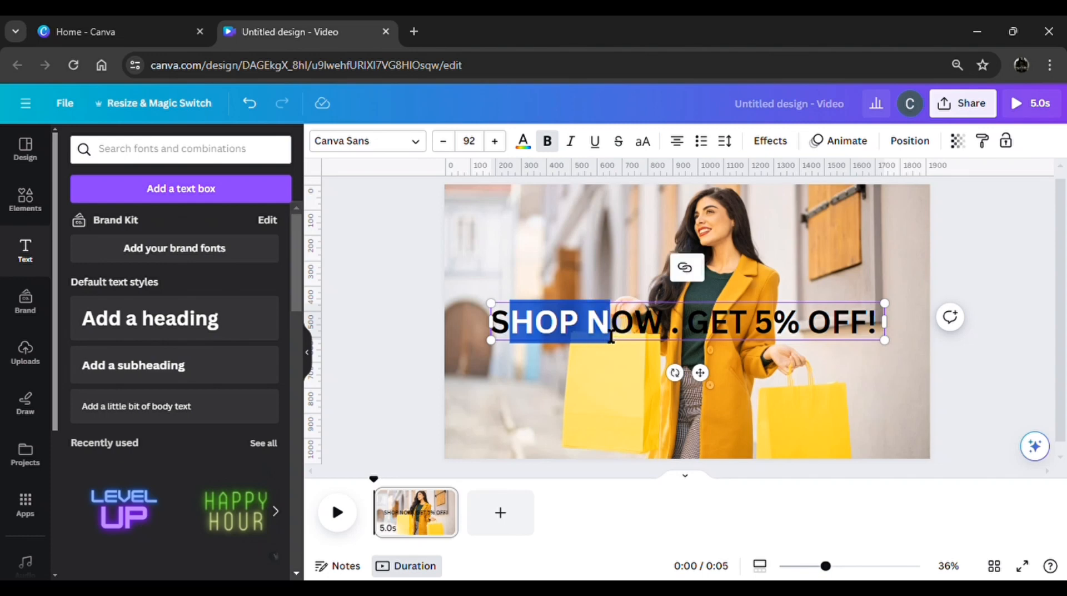
pyautogui.click(416, 353)
pyautogui.click(494, 319)
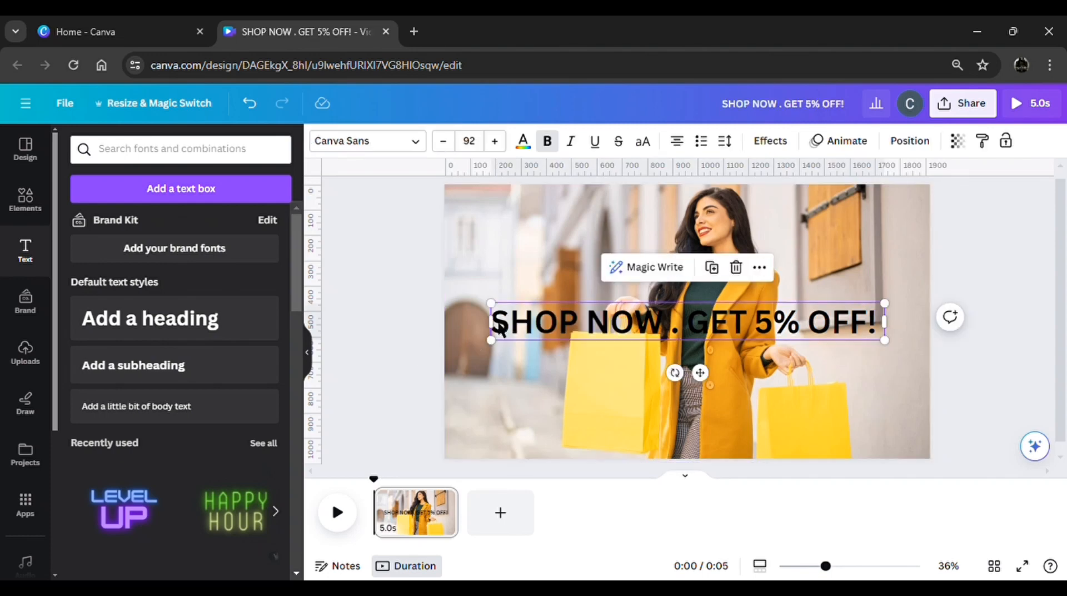
pyautogui.moveTo(498, 324); pyautogui.dragTo(886, 334)
pyautogui.hotkey('ctrl', 'c')
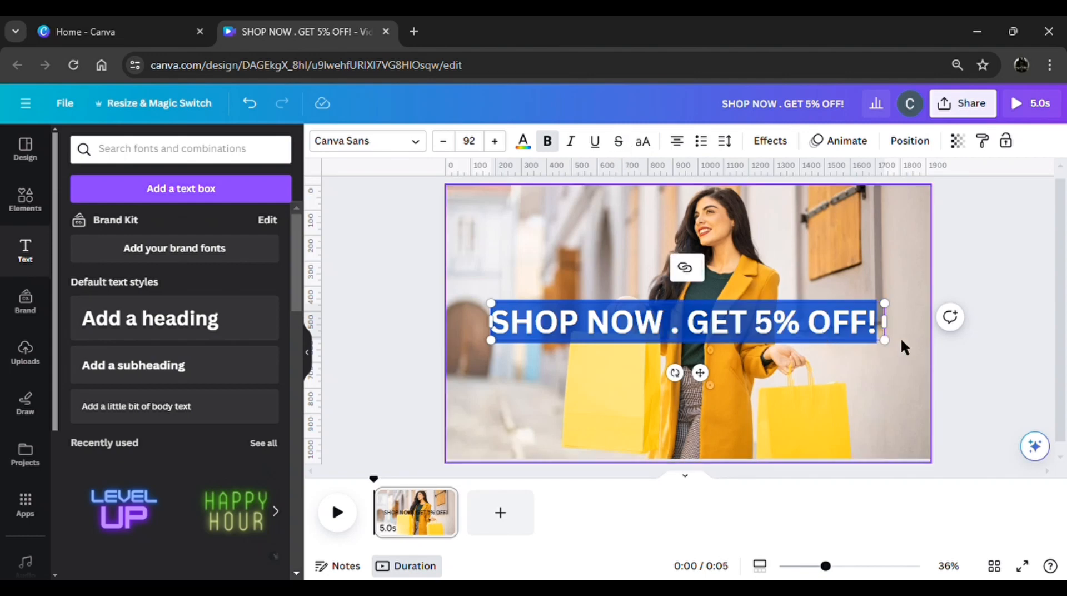
pyautogui.click(885, 336)
pyautogui.click(882, 328)
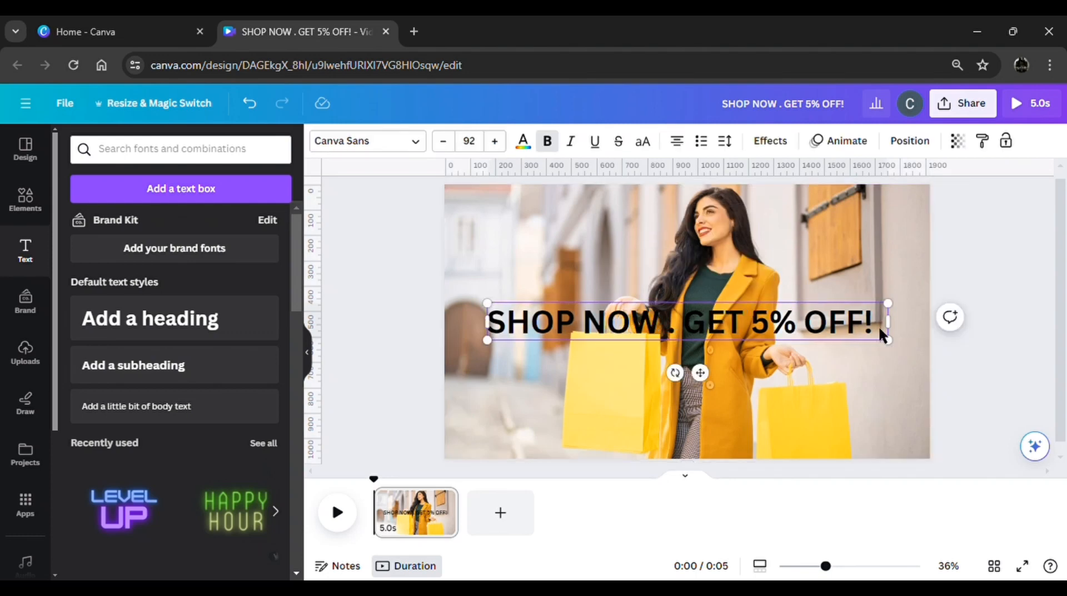
pyautogui.hotkey('ctrl', 'v')
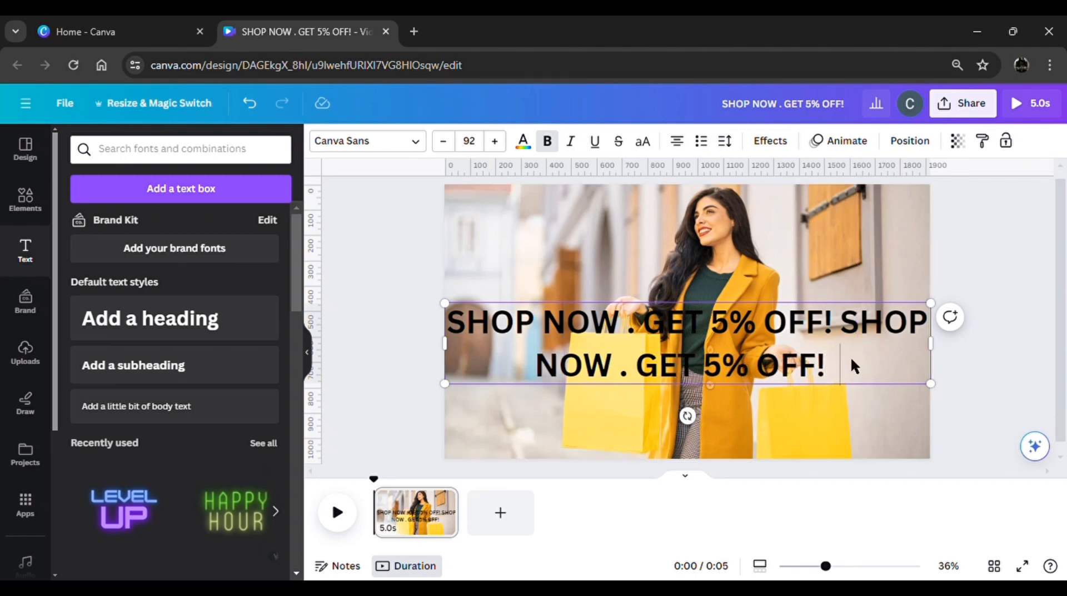
pyautogui.hotkey('ctrl', 'v')
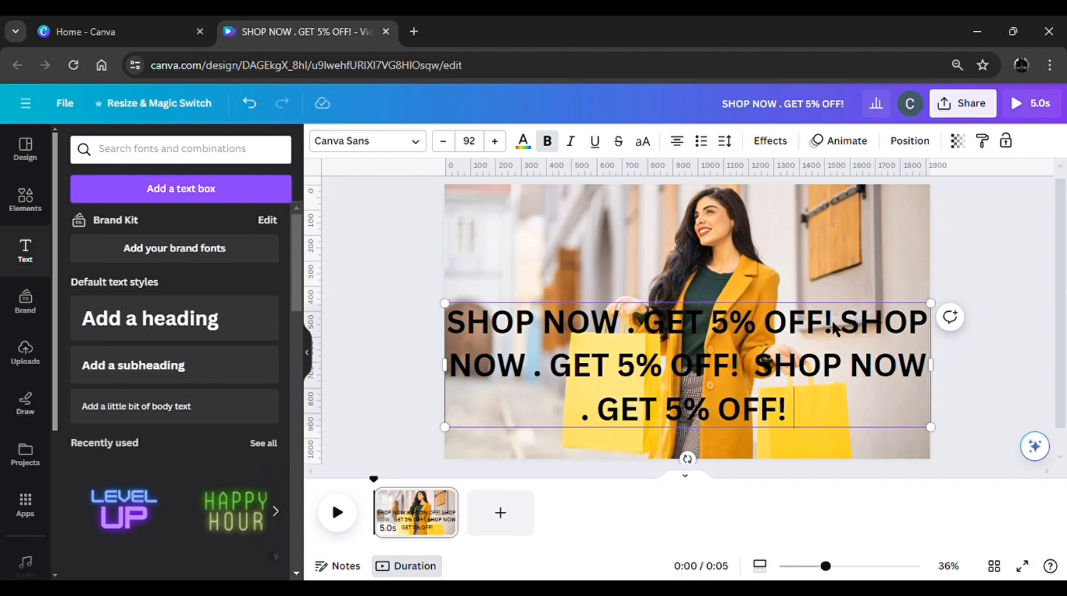
pyautogui.hotkey('ctrl', 'v')
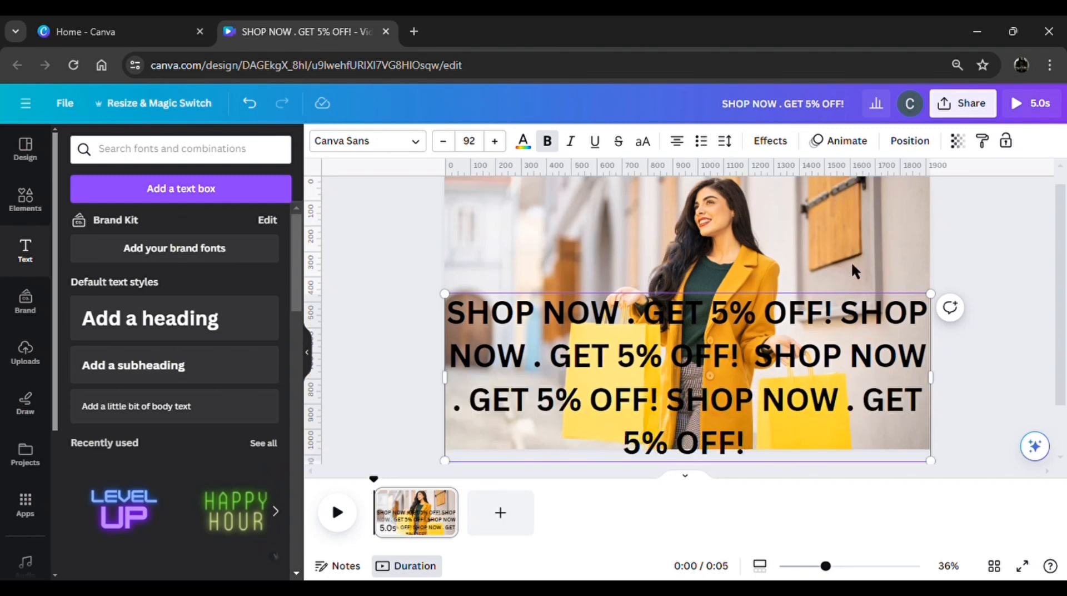
# Reduce the font size of the repeated heading text to 47
pyautogui.click(453, 144)
pyautogui.click(452, 145)
pyautogui.click(453, 145)
pyautogui.click(453, 144)
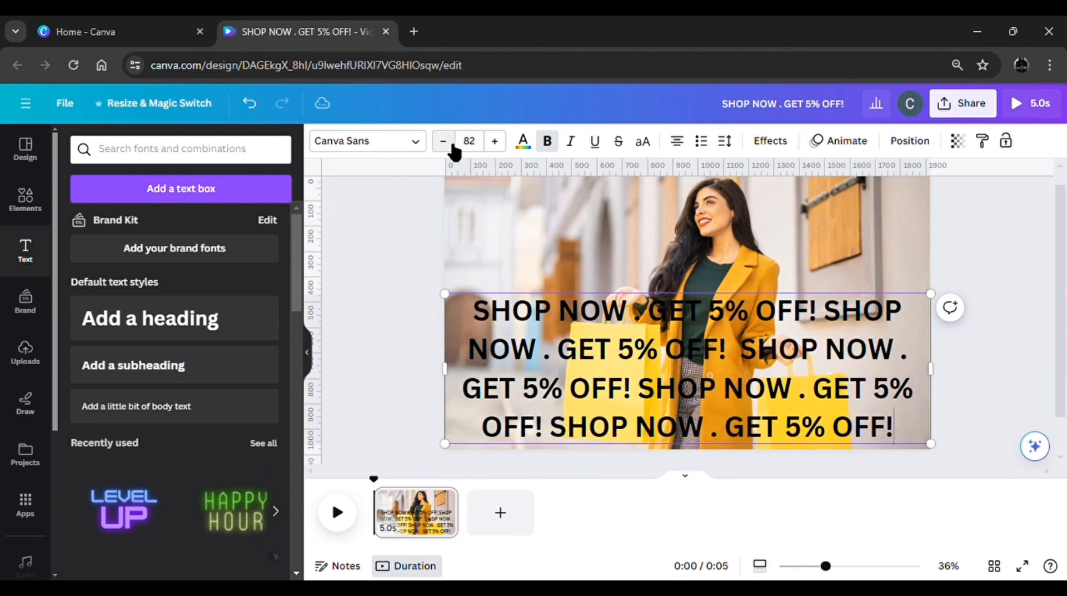
pyautogui.click(452, 144)
pyautogui.click(453, 146)
pyautogui.click(453, 146)
pyautogui.click(452, 146)
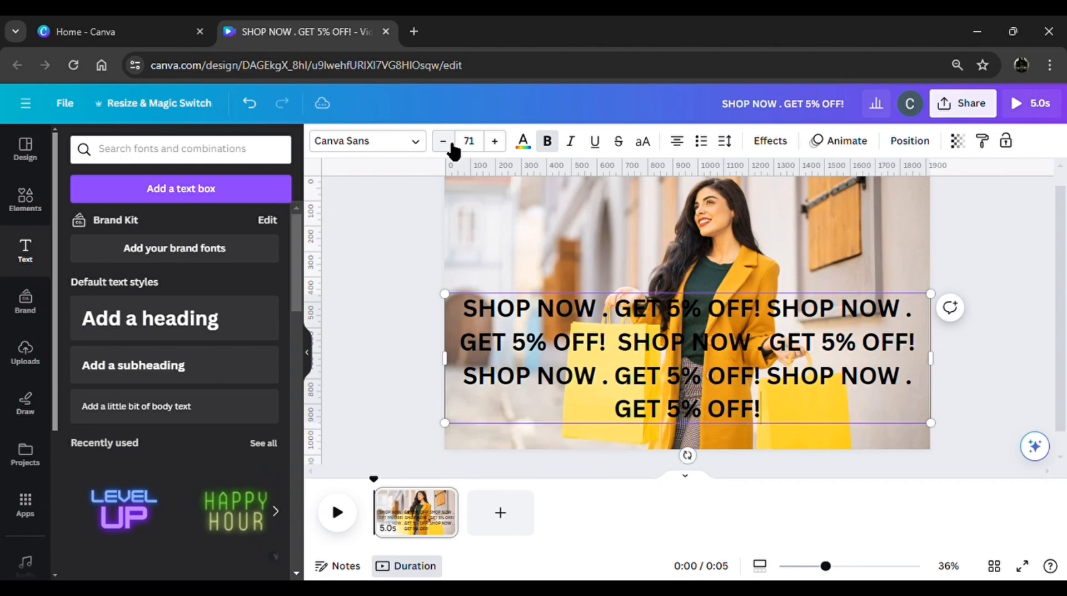
pyautogui.click(453, 145)
pyautogui.click(452, 145)
pyautogui.click(453, 146)
pyautogui.click(452, 146)
pyautogui.click(452, 145)
pyautogui.click(452, 145)
pyautogui.click(453, 146)
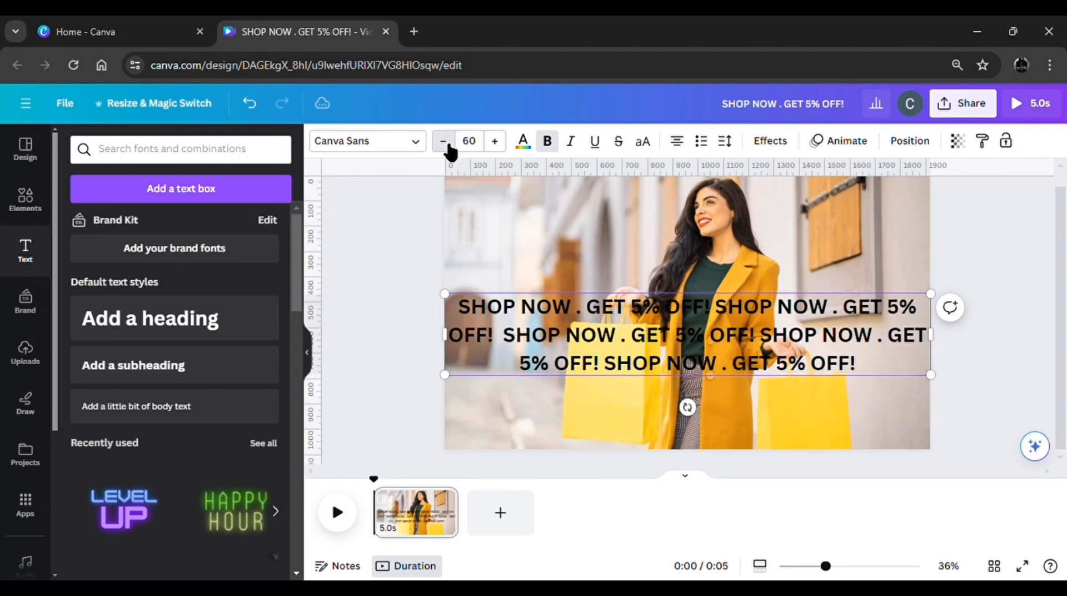
pyautogui.click(452, 145)
pyautogui.click(453, 145)
pyautogui.click(449, 146)
pyautogui.click(449, 145)
pyautogui.click(449, 145)
pyautogui.click(449, 145)
pyautogui.click(449, 145)
pyautogui.click(449, 146)
pyautogui.click(449, 146)
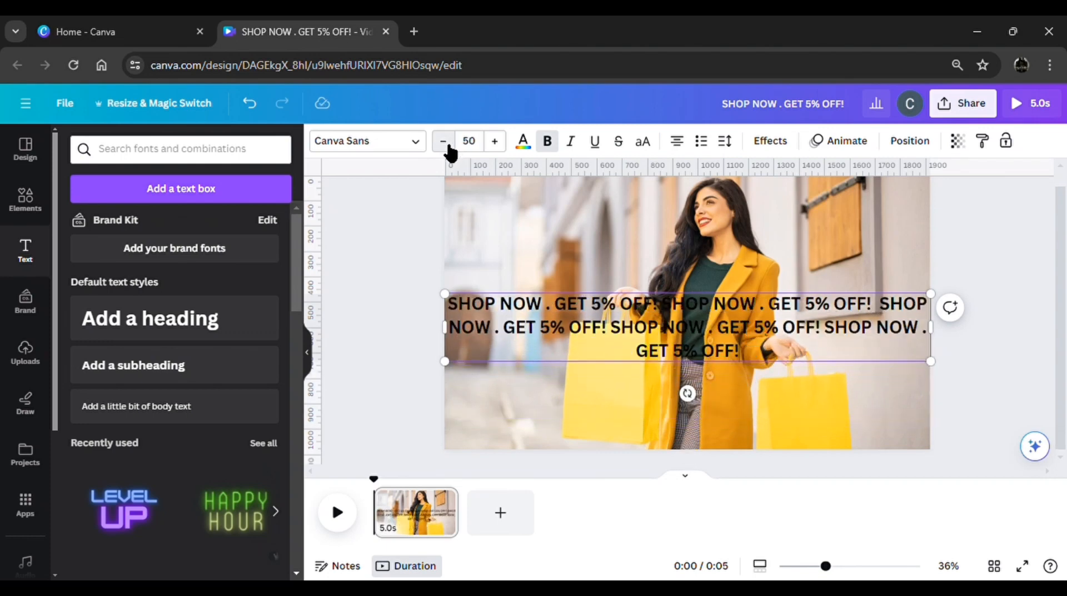
pyautogui.click(449, 146)
pyautogui.click(449, 145)
pyautogui.click(449, 145)
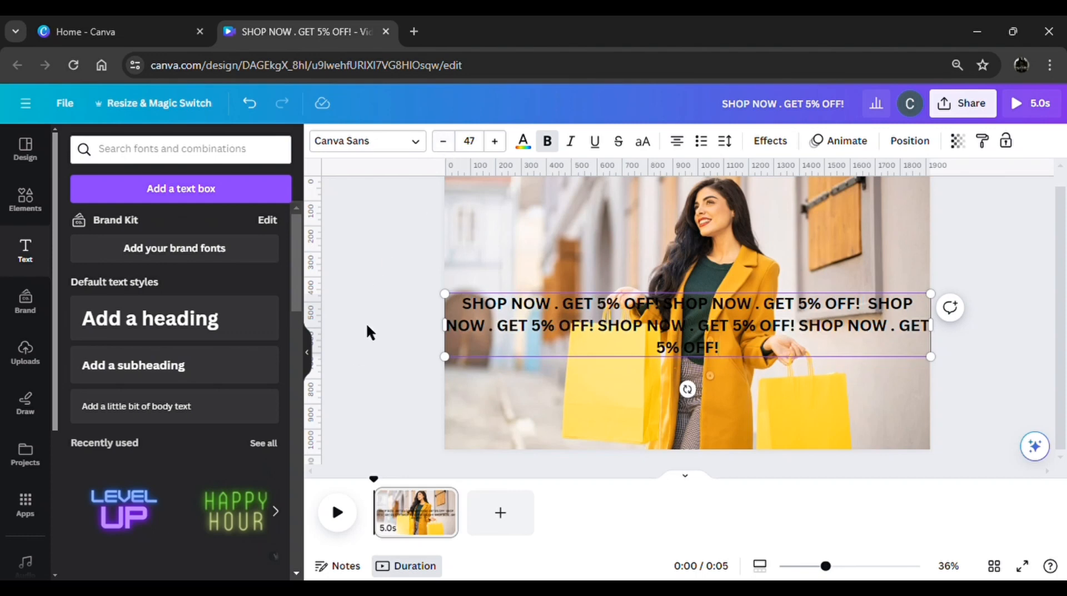
# Apply the Background text effect in black to the repeated heading and set its text colour to white
pyautogui.click(781, 149)
pyautogui.scroll(-3, 158, 476)
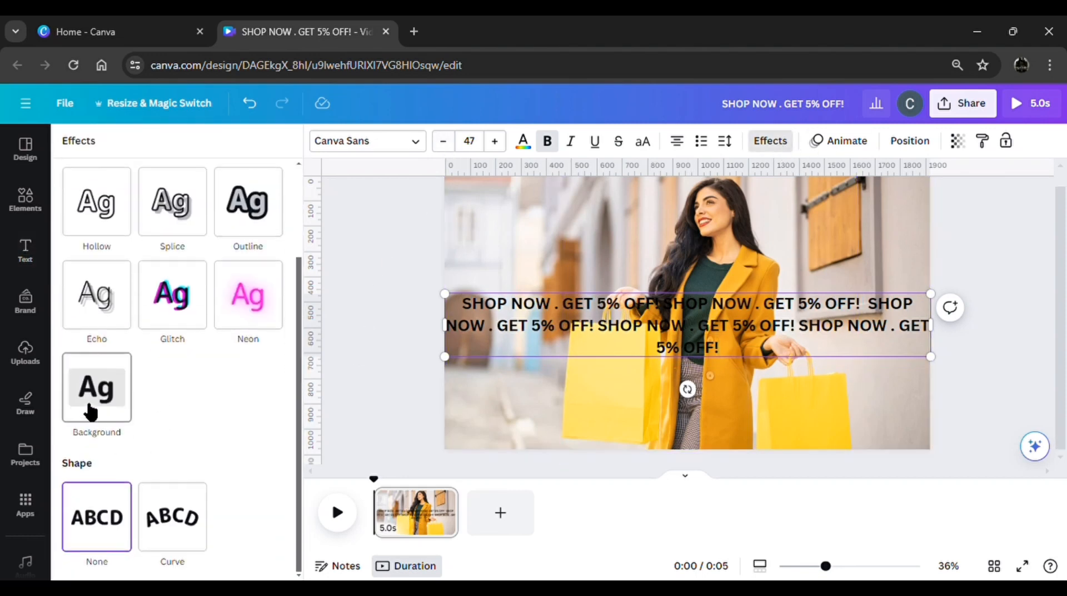
pyautogui.click(91, 411)
pyautogui.scroll(-2, 258, 500)
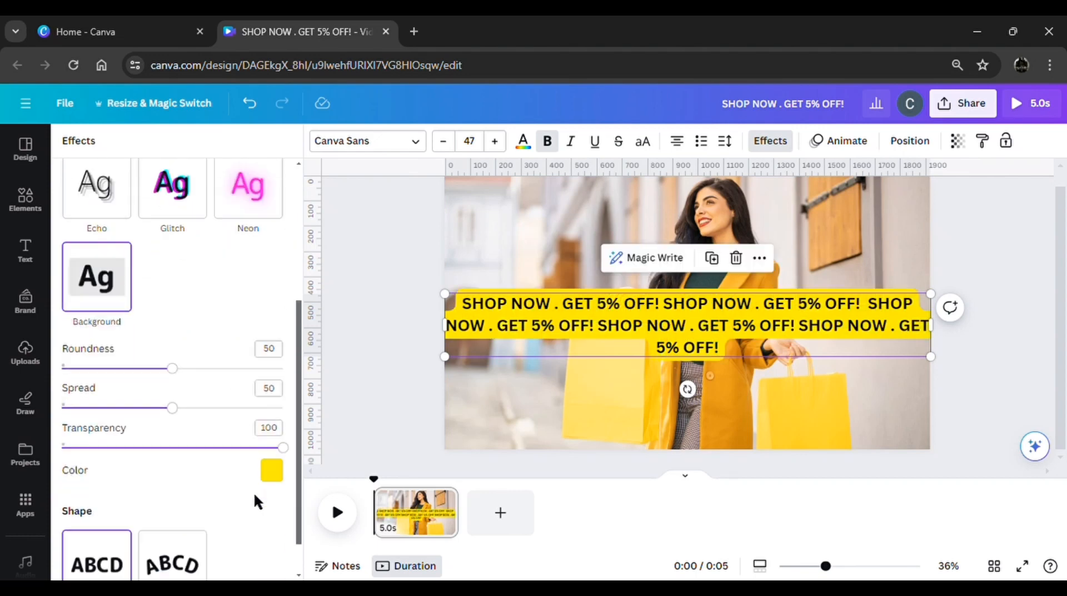
pyautogui.scroll(-1, 257, 500)
pyautogui.click(276, 424)
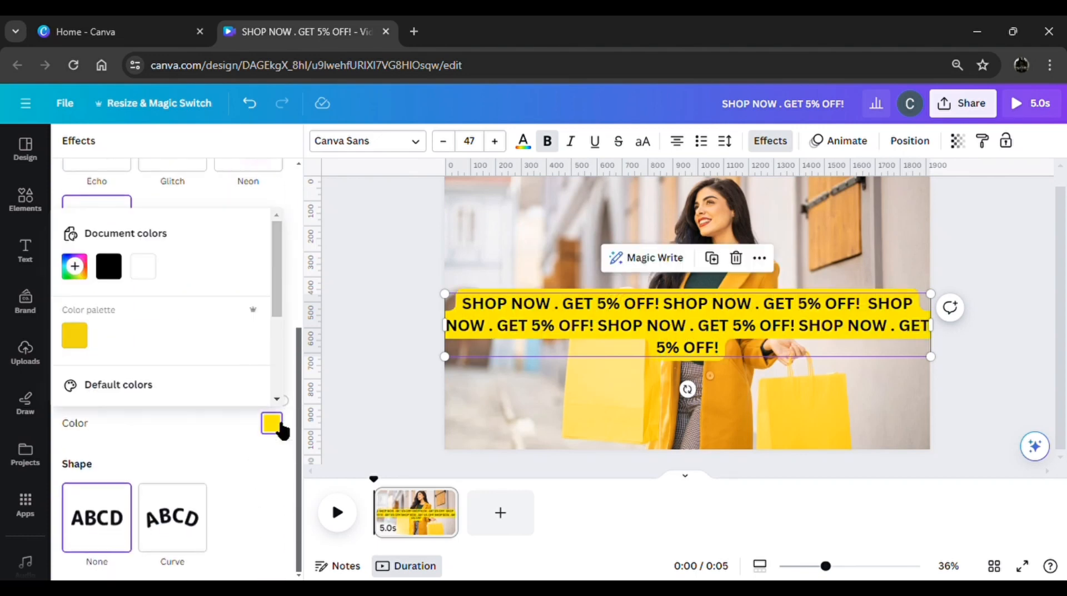
pyautogui.click(113, 273)
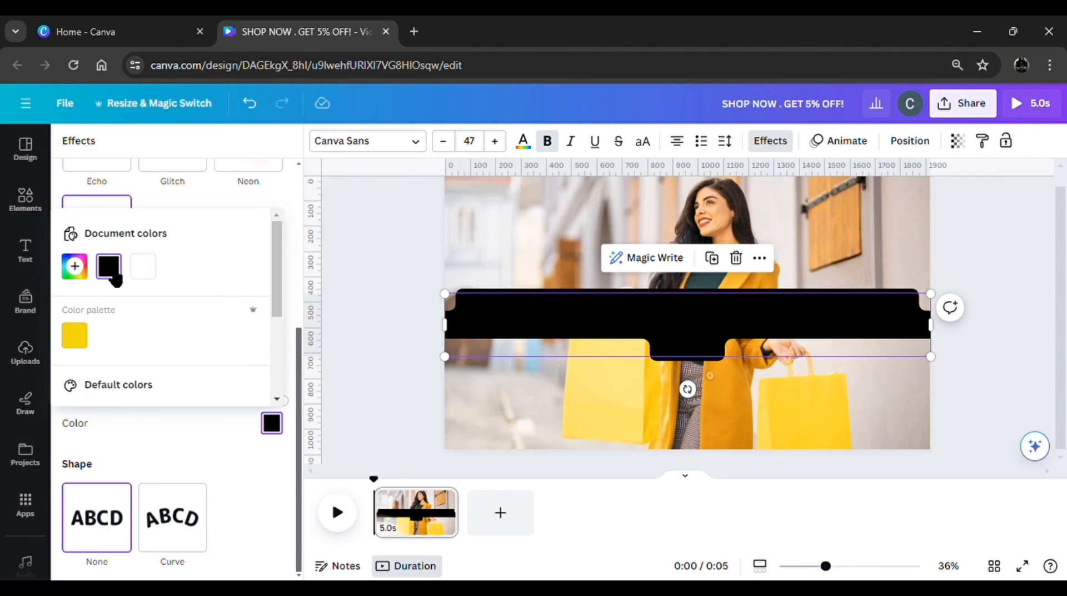
pyautogui.click(524, 145)
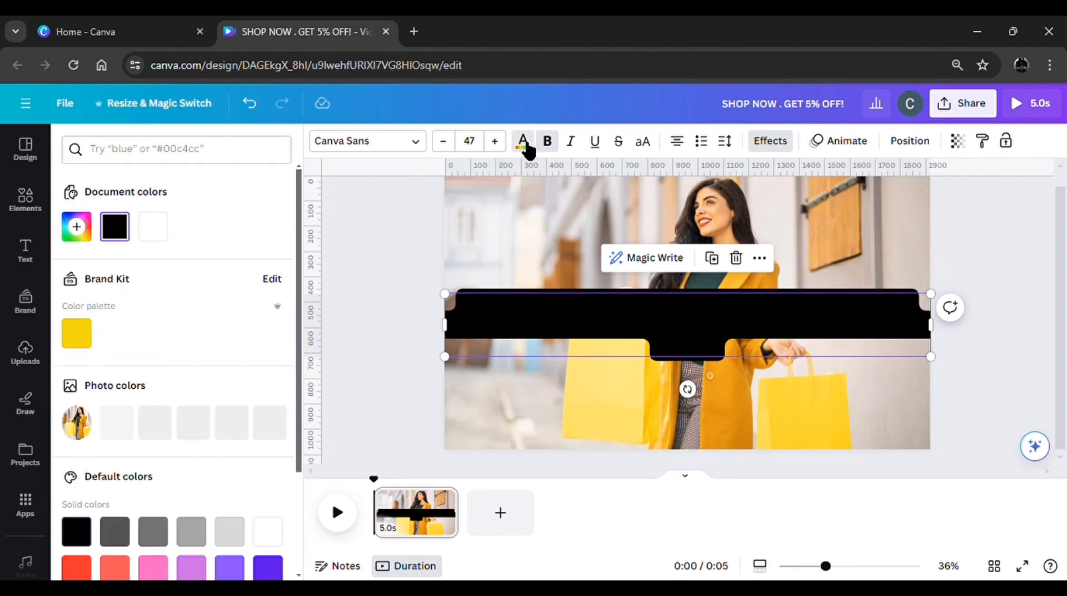
pyautogui.click(161, 235)
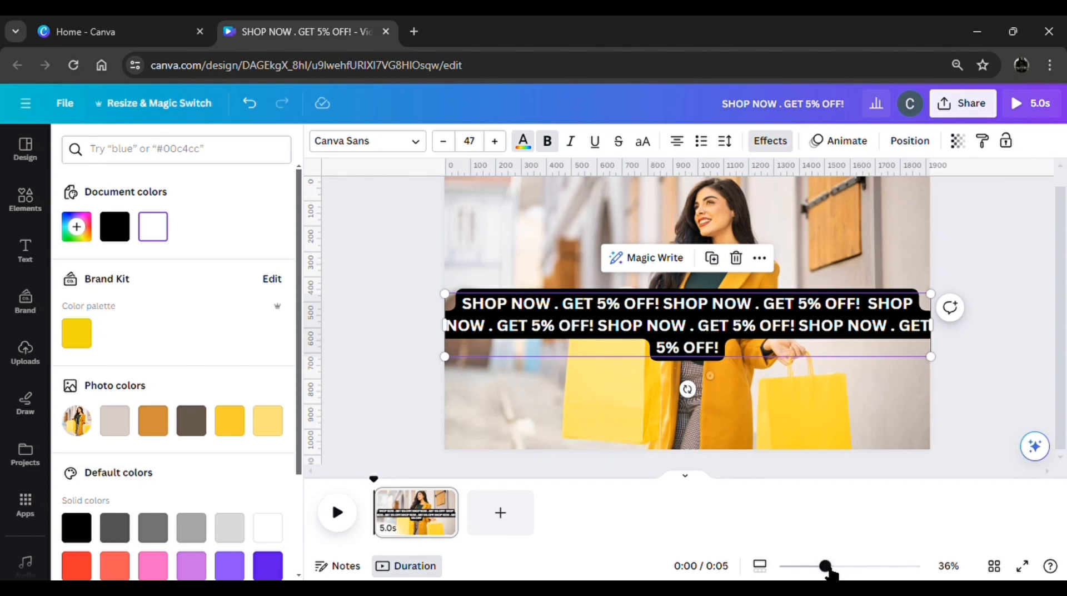
# Widen the heading into a single-line banner extending past both page sides and tilt it diagonally, descending to the right
pyautogui.moveTo(825, 566); pyautogui.dragTo(796, 566)
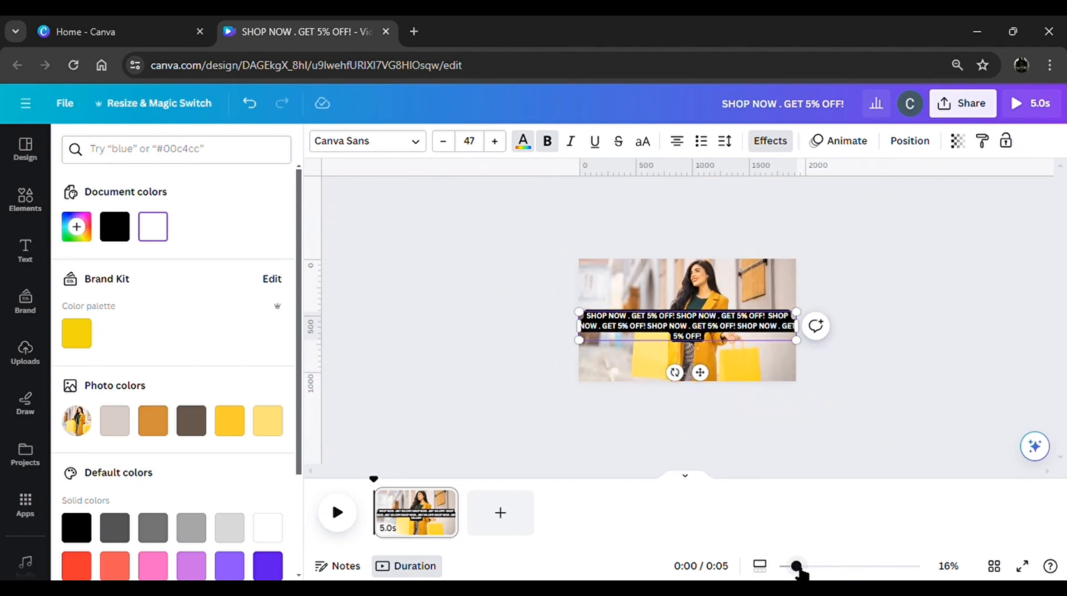
pyautogui.moveTo(579, 327); pyautogui.dragTo(324, 330)
pyautogui.moveTo(556, 356); pyautogui.dragTo(606, 362)
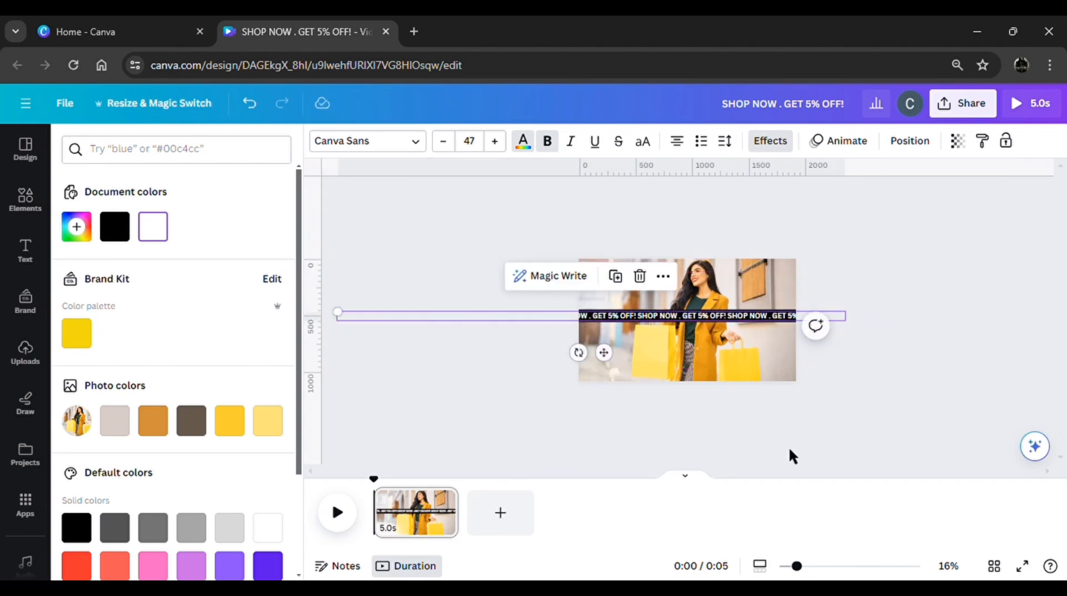
pyautogui.moveTo(793, 572); pyautogui.dragTo(826, 574)
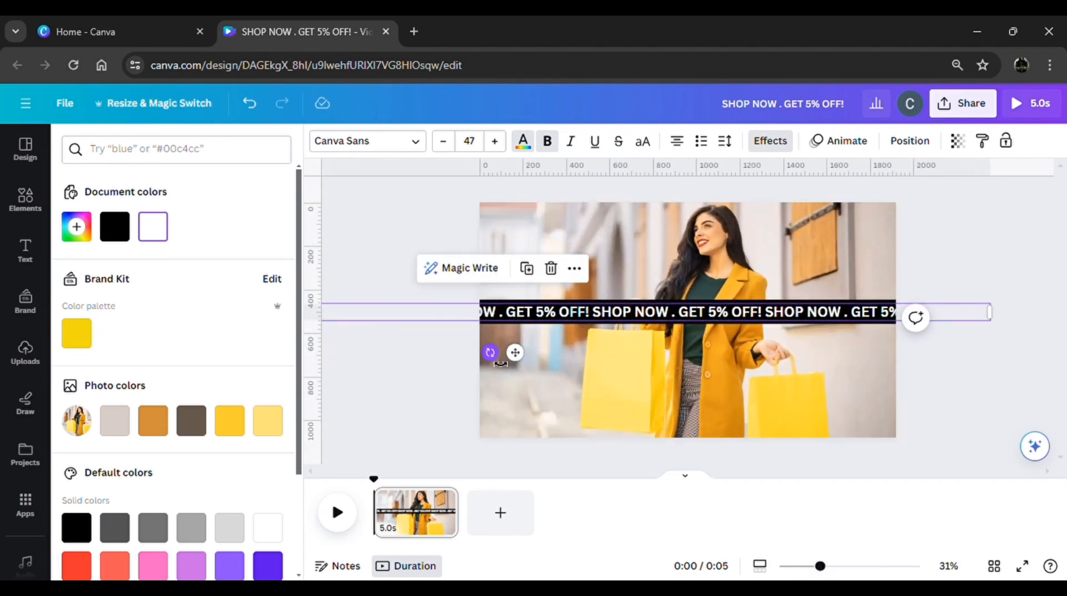
pyautogui.moveTo(501, 365); pyautogui.dragTo(579, 272)
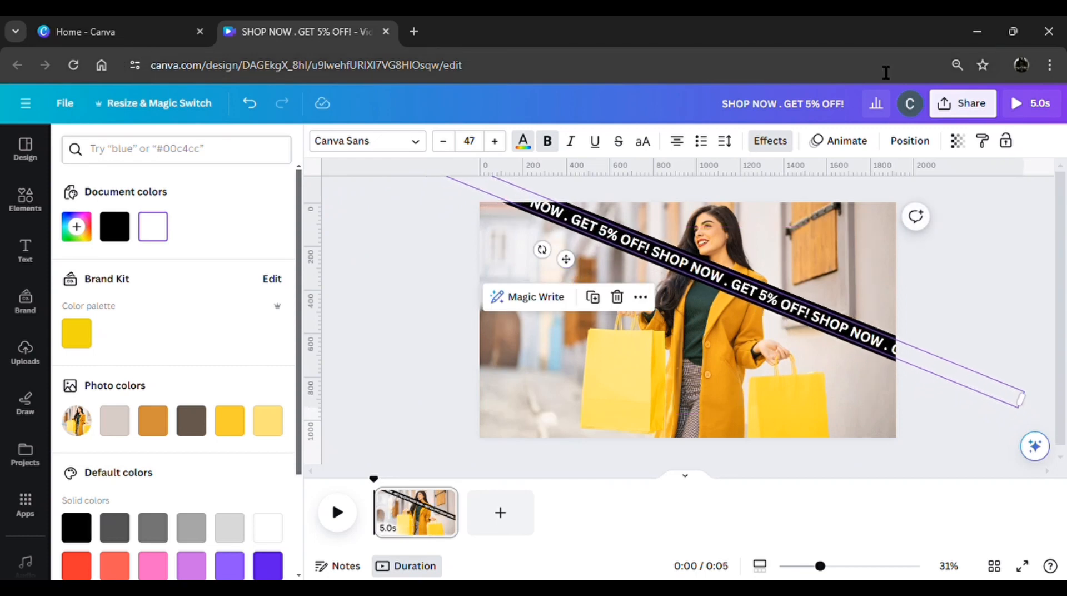
# Apply the Drift text animation to the tilted banner
pyautogui.click(842, 144)
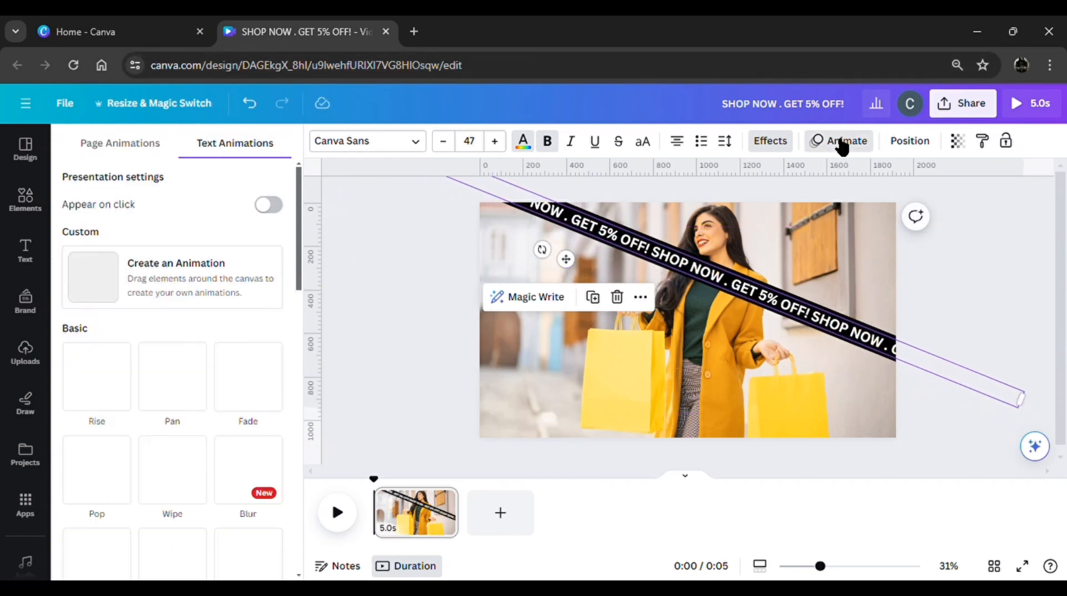
pyautogui.scroll(-5, 138, 522)
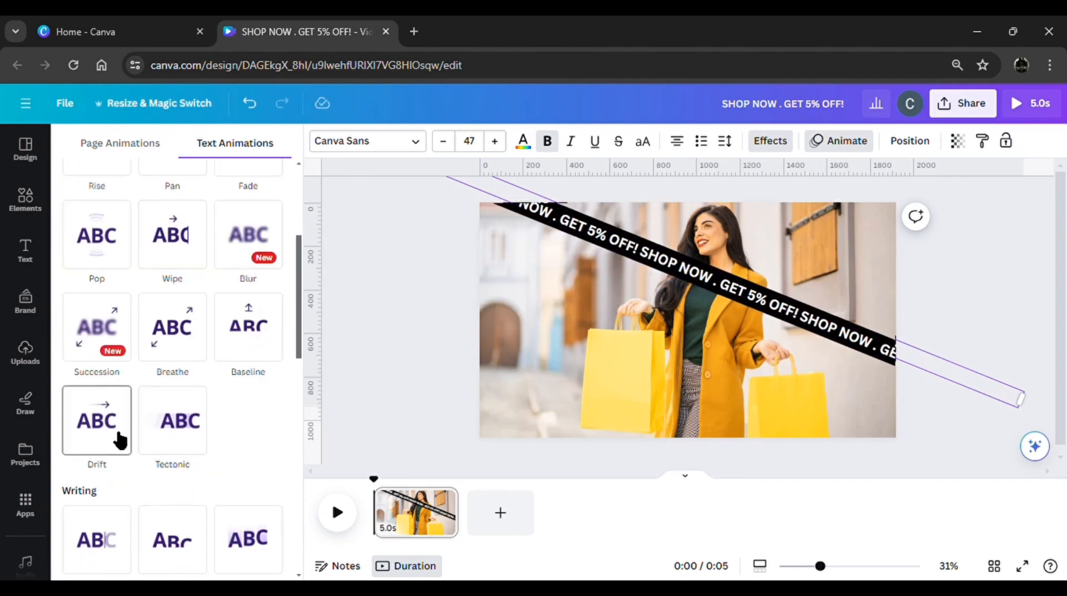
pyautogui.click(119, 439)
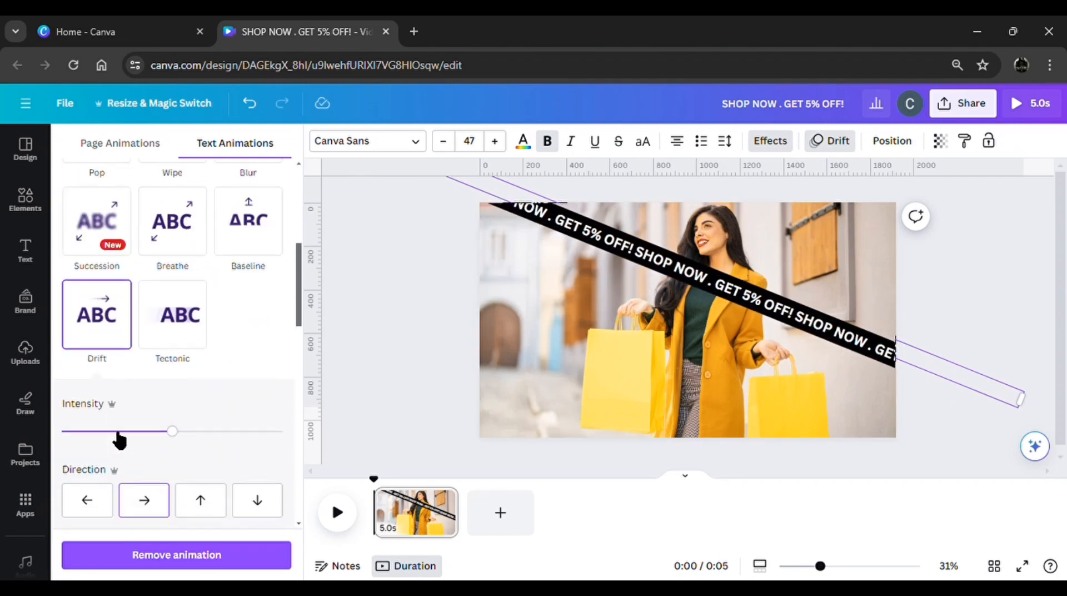
pyautogui.click(409, 385)
pyautogui.click(409, 385)
# Duplicate the black banner twice, placing one parallel copy across the photo's lower-left area and the other between the two banners
pyautogui.click(717, 276)
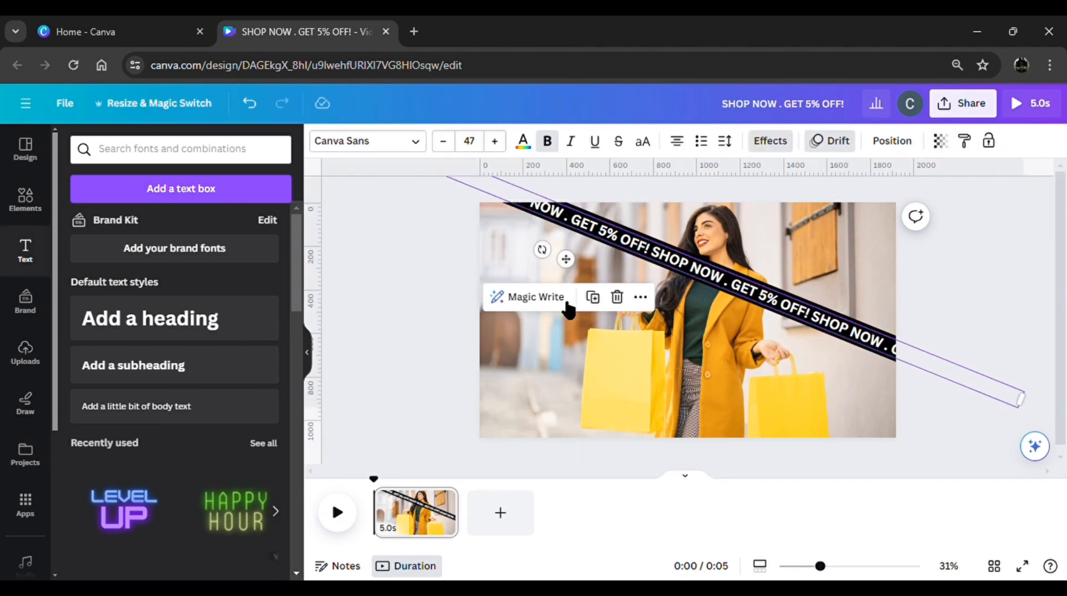
pyautogui.moveTo(665, 268); pyautogui.dragTo(539, 411)
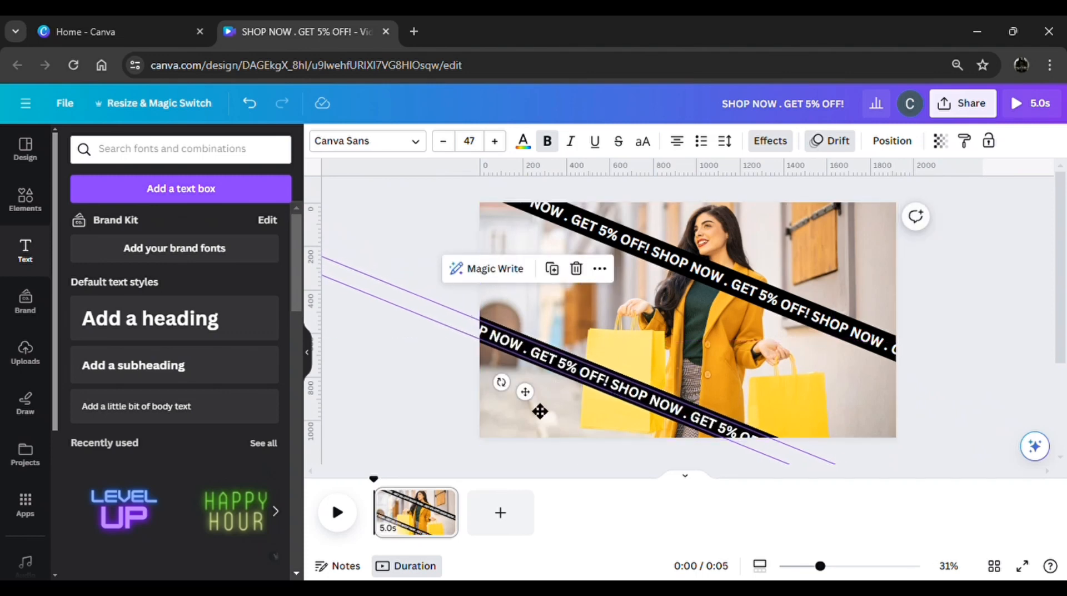
pyautogui.click(478, 394)
pyautogui.click(569, 368)
pyautogui.click(552, 268)
pyautogui.moveTo(525, 391); pyautogui.dragTo(573, 363)
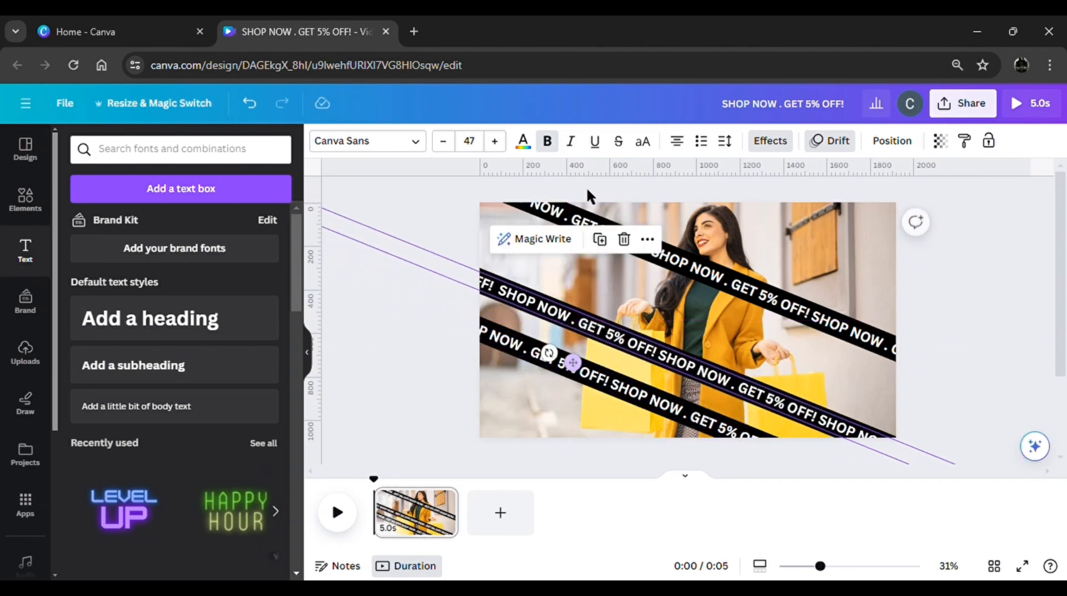
# Change the middle banner's background effect colour to the custom pink #F63ED8
pyautogui.click(771, 141)
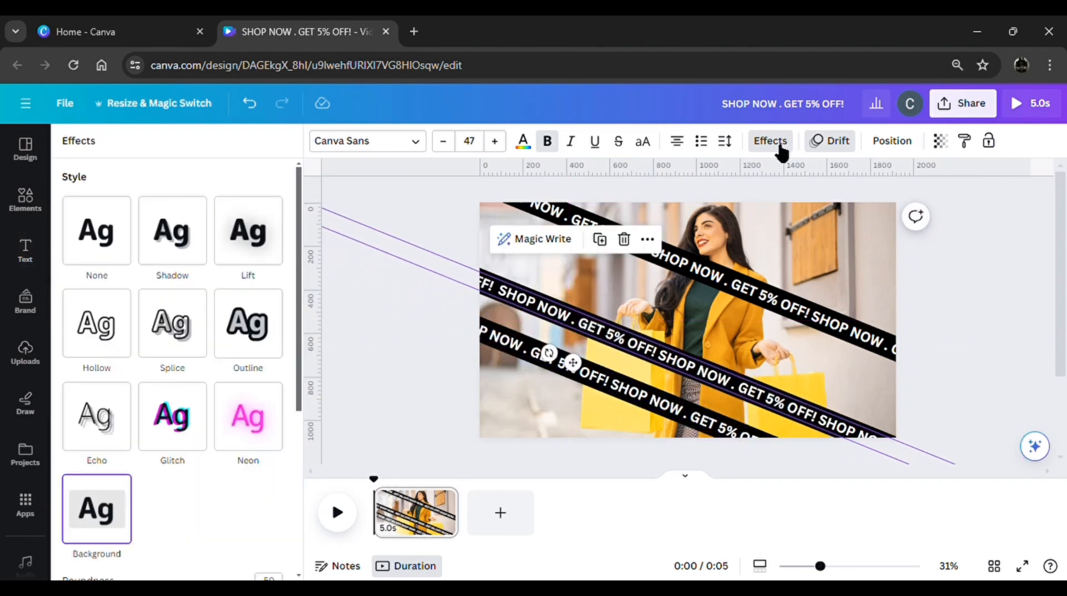
pyautogui.scroll(-4, 139, 528)
pyautogui.click(272, 471)
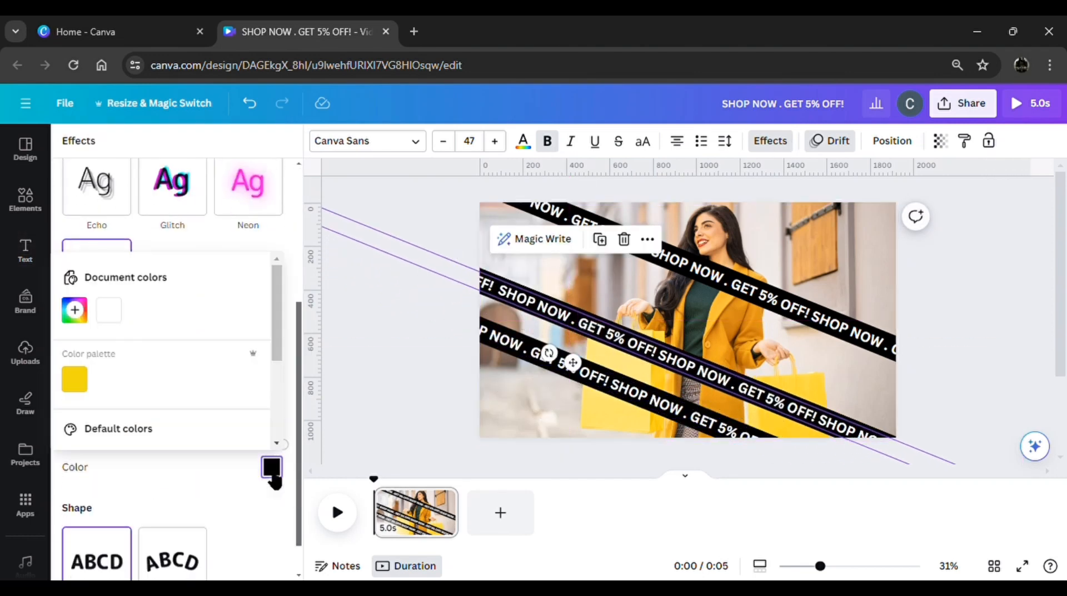
pyautogui.click(83, 314)
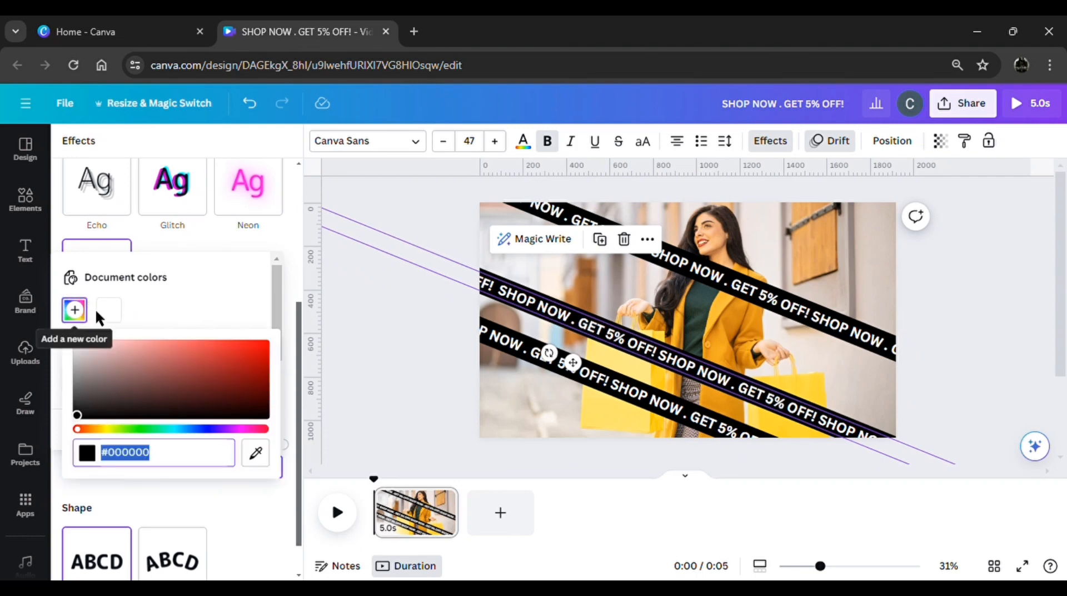
pyautogui.click(240, 429)
pyautogui.moveTo(236, 349); pyautogui.dragTo(165, 356)
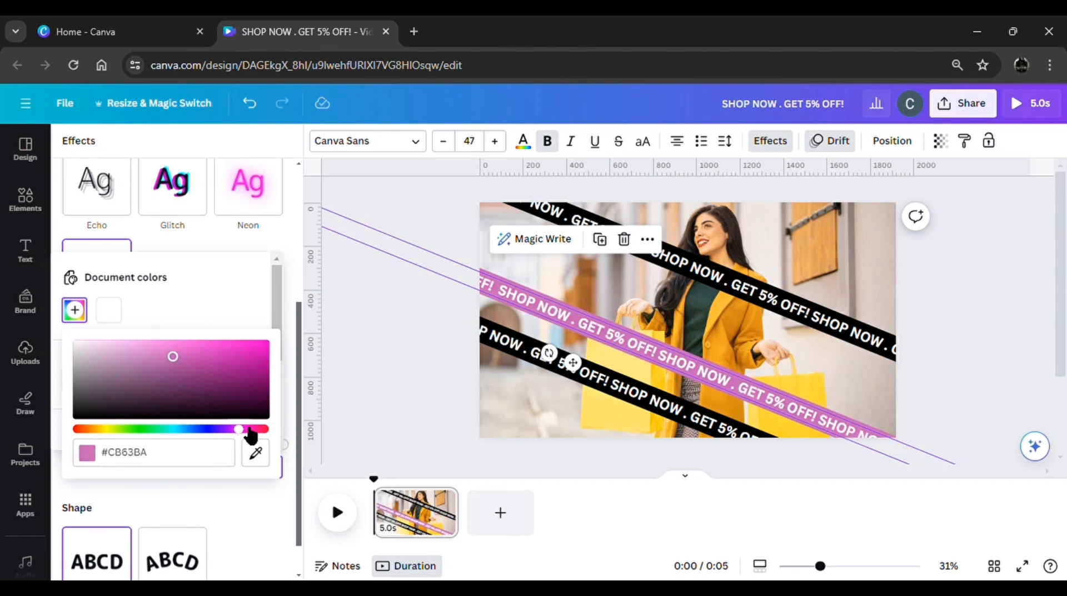
pyautogui.moveTo(173, 357); pyautogui.dragTo(222, 344)
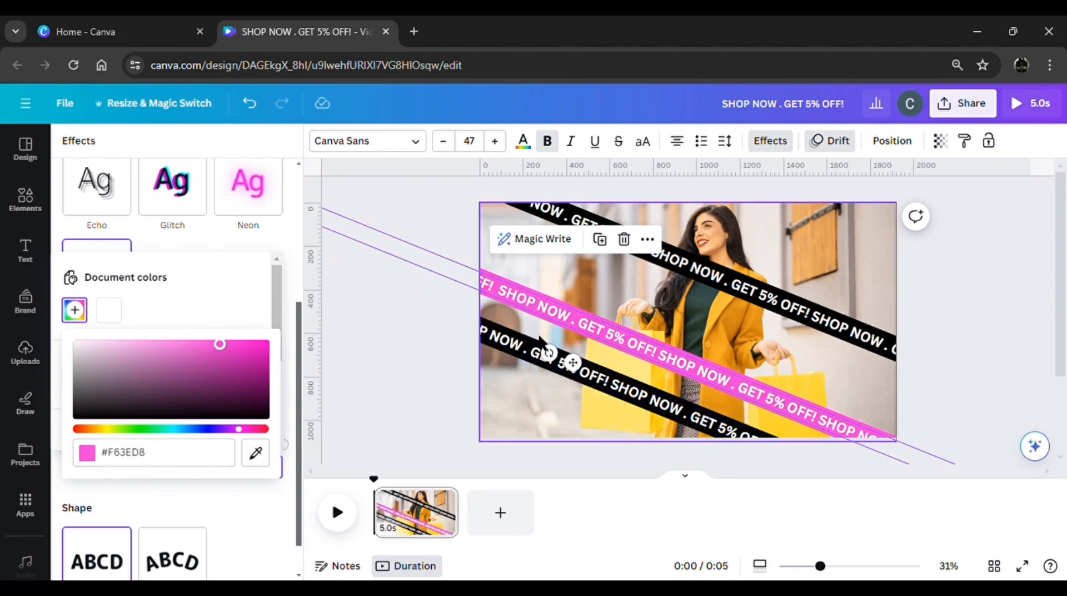
# Rotate the pink banner to rise toward the right and position it across the lower part of the photo, crossing the black banners
pyautogui.moveTo(549, 352); pyautogui.dragTo(659, 448)
pyautogui.moveTo(648, 274); pyautogui.dragTo(687, 382)
pyautogui.moveTo(635, 471); pyautogui.dragTo(637, 473)
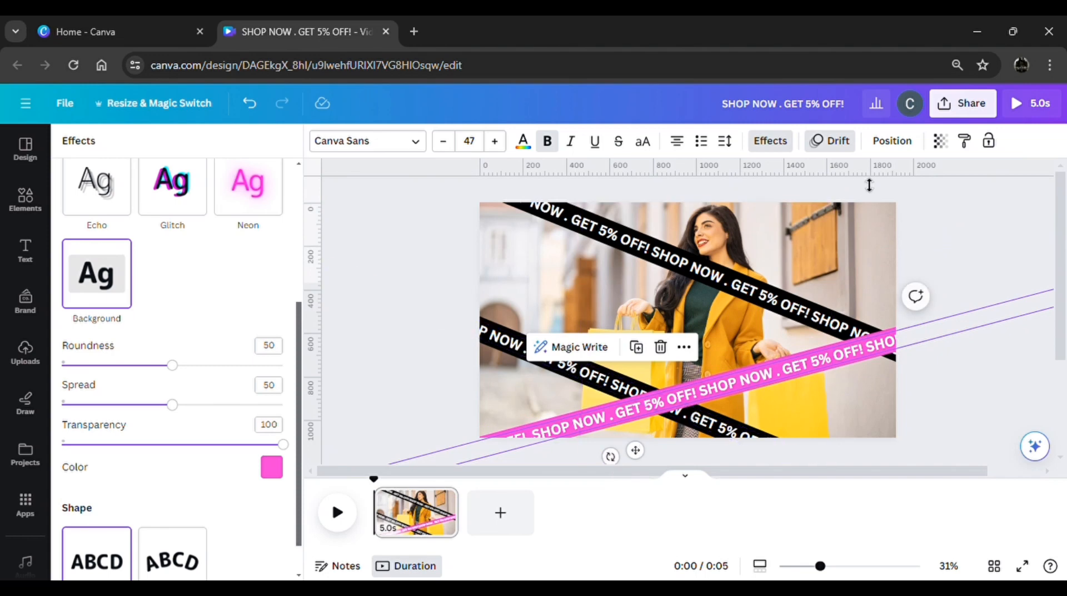
# Set the direction of the pink banner's Drift animation to left
pyautogui.click(842, 150)
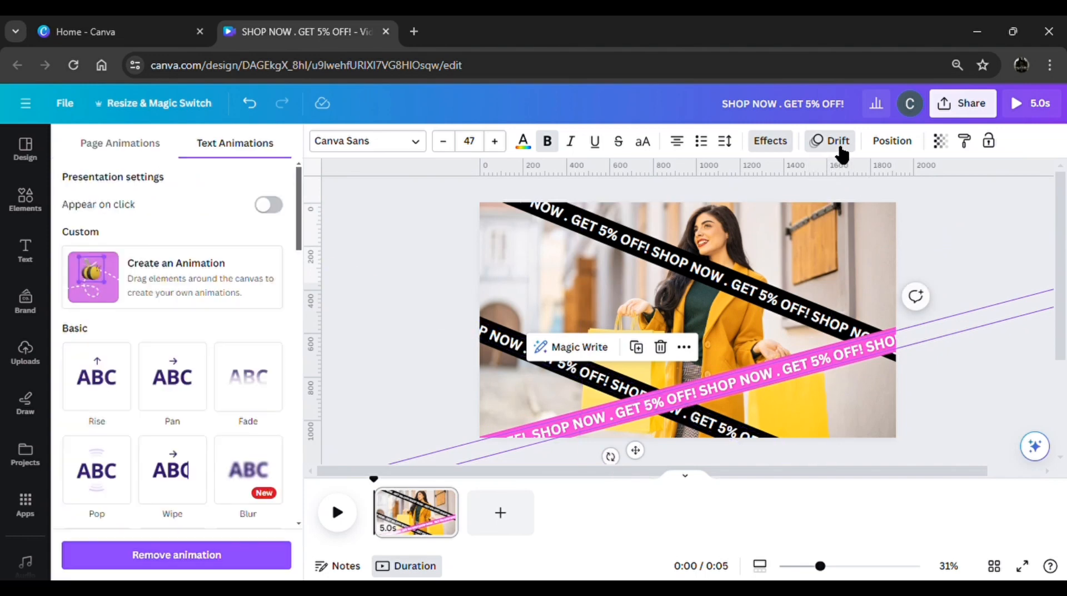
pyautogui.scroll(-8, 78, 460)
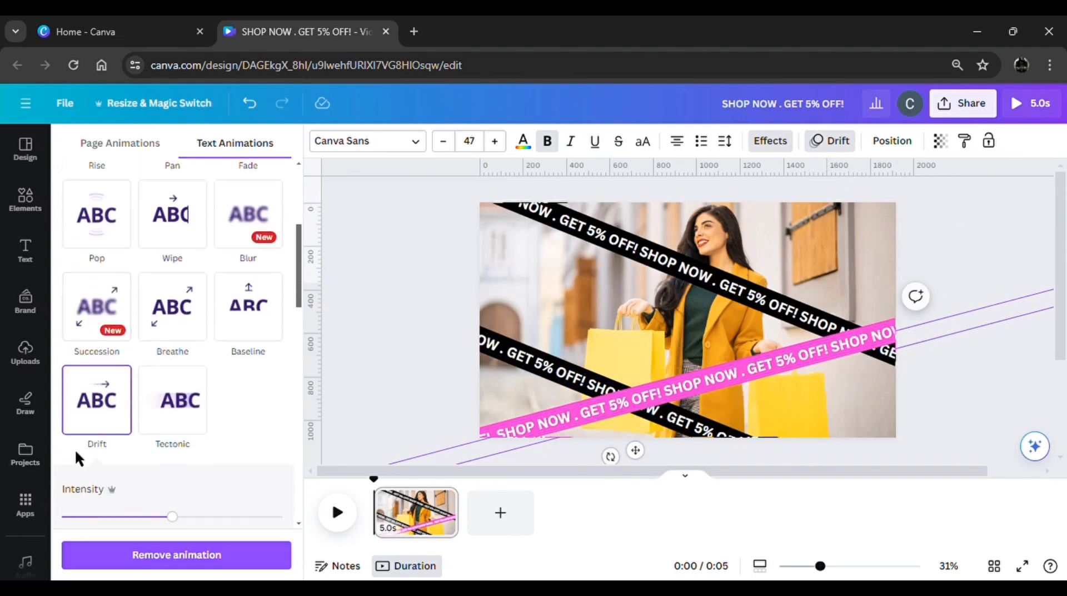
pyautogui.click(90, 379)
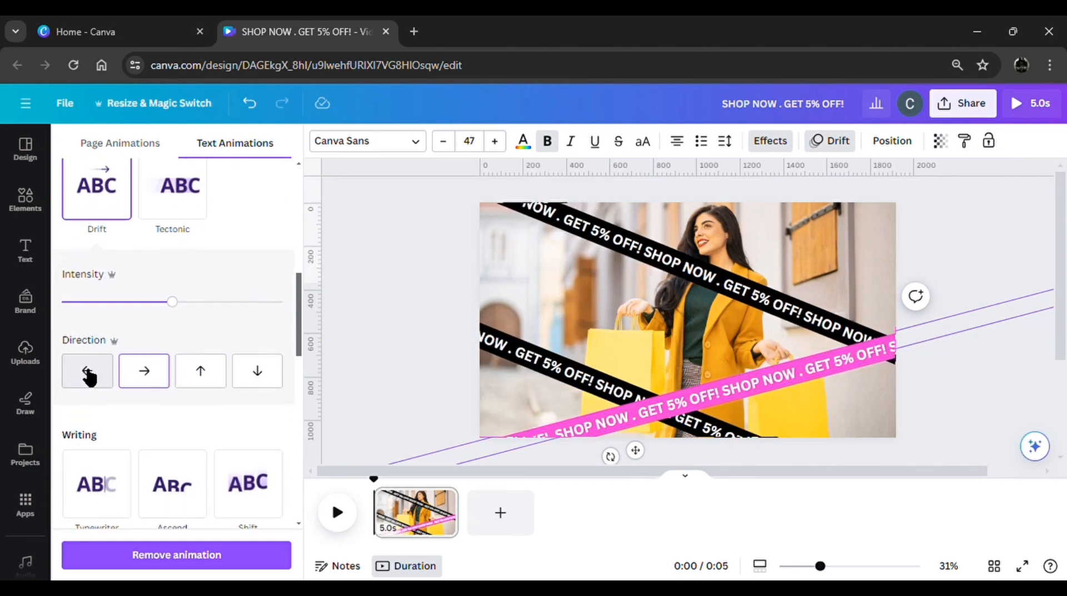
pyautogui.click(369, 414)
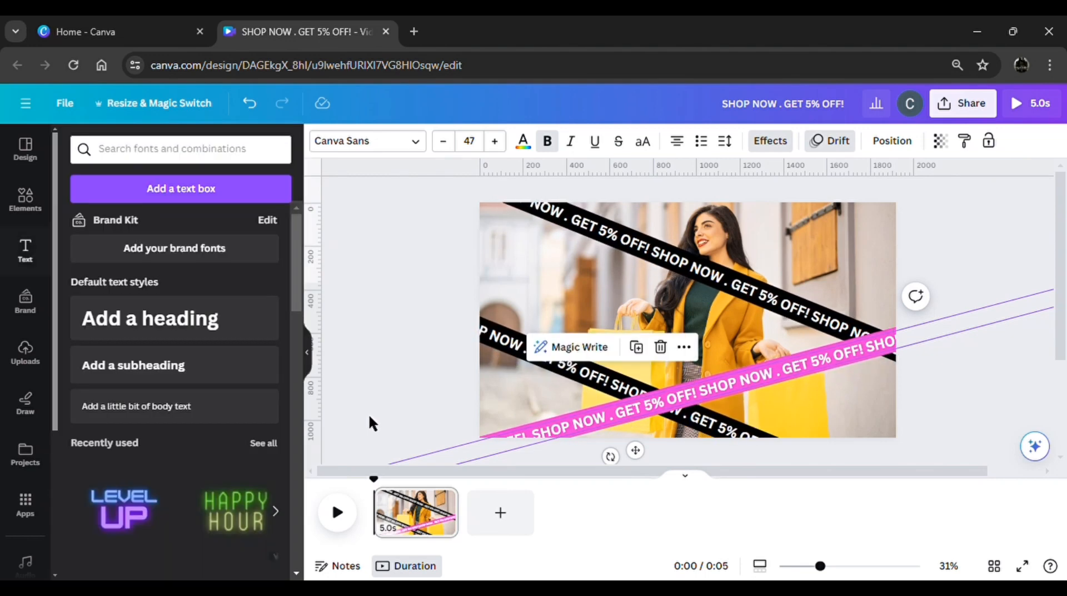
# Duplicate the pink banner and place the parallel copy across the upper part of the photo
pyautogui.click(631, 417)
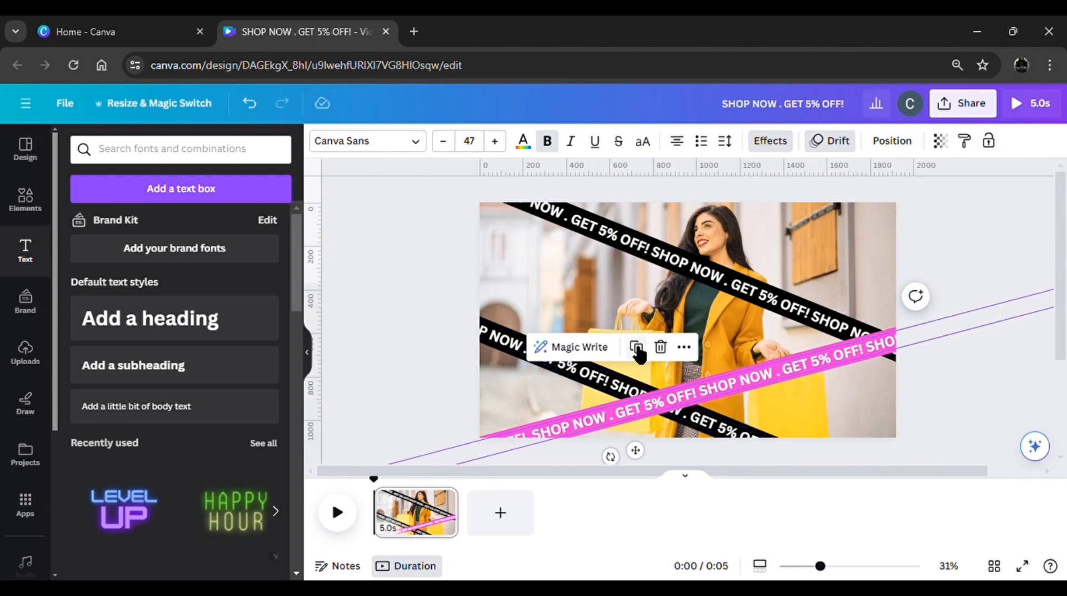
pyautogui.moveTo(653, 466); pyautogui.dragTo(585, 316)
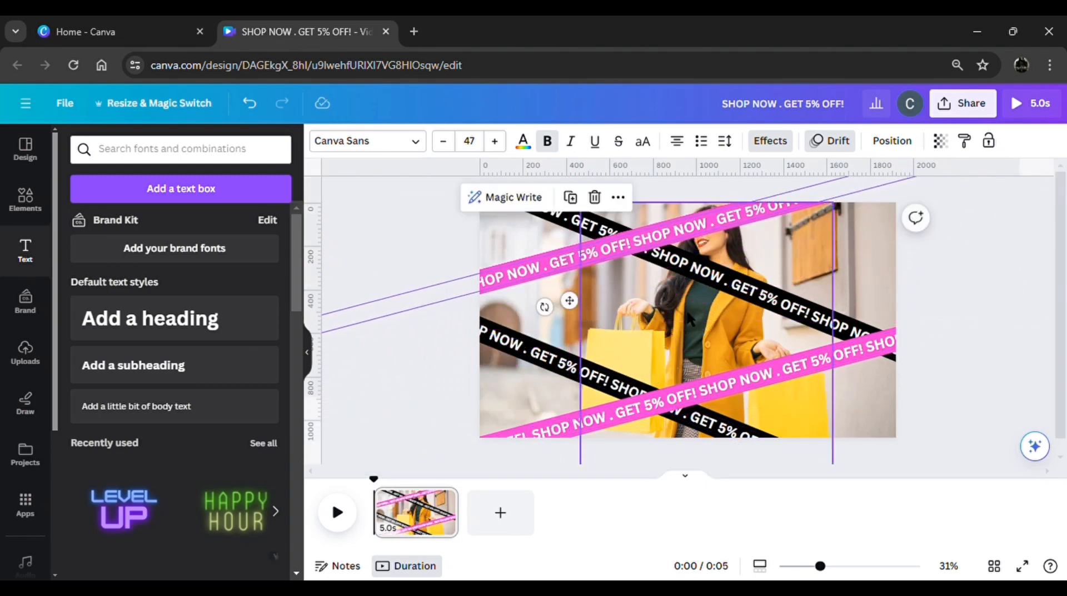
# Bring the cut-out of the woman to the front, above all the text banners
pyautogui.click(729, 322)
pyautogui.click(731, 239)
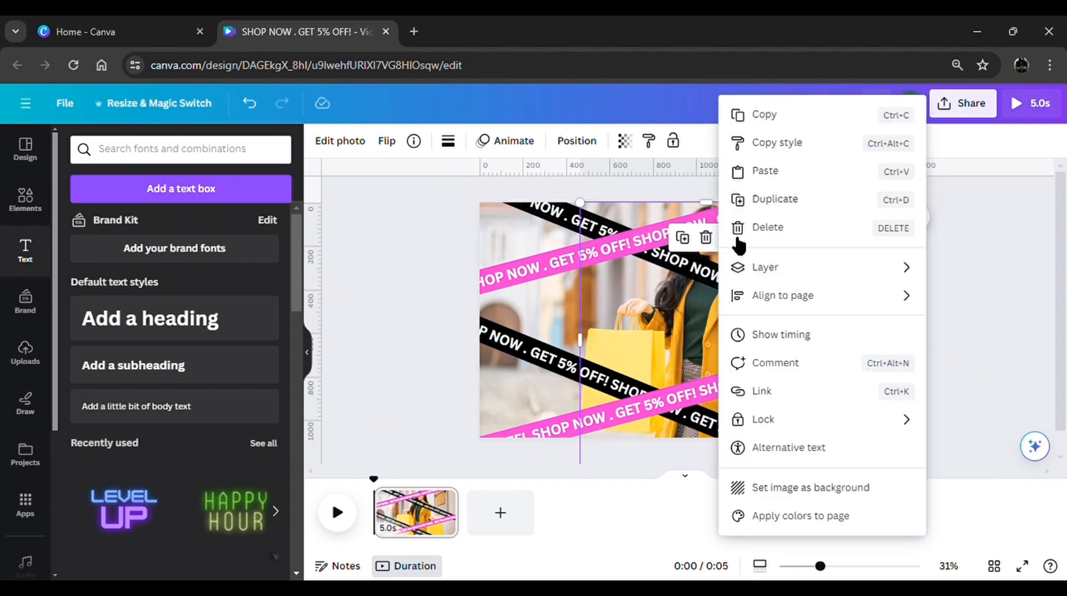
pyautogui.moveTo(823, 274)
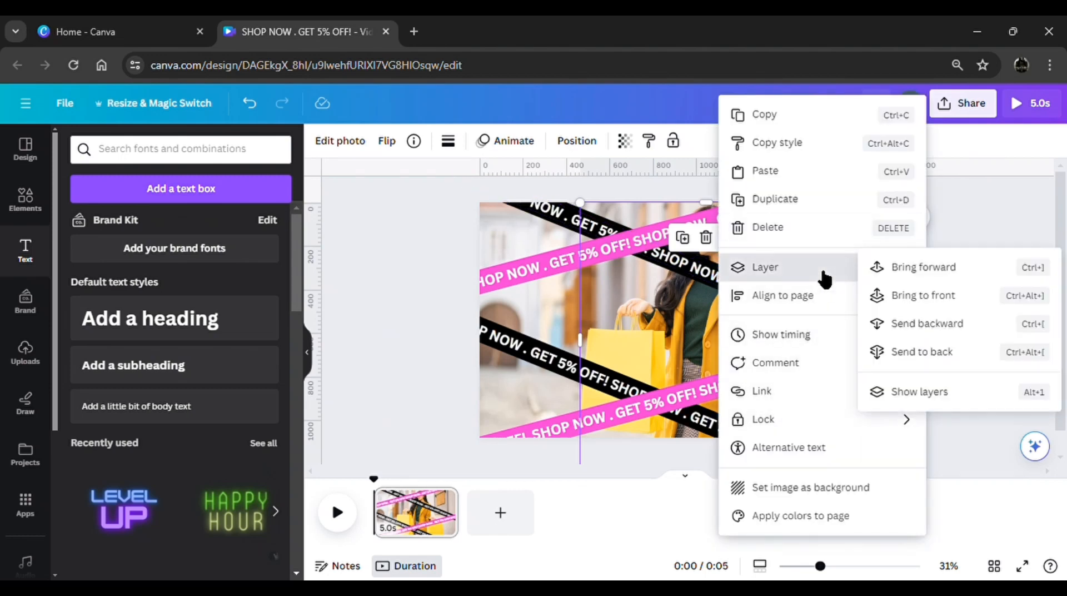
pyautogui.click(918, 296)
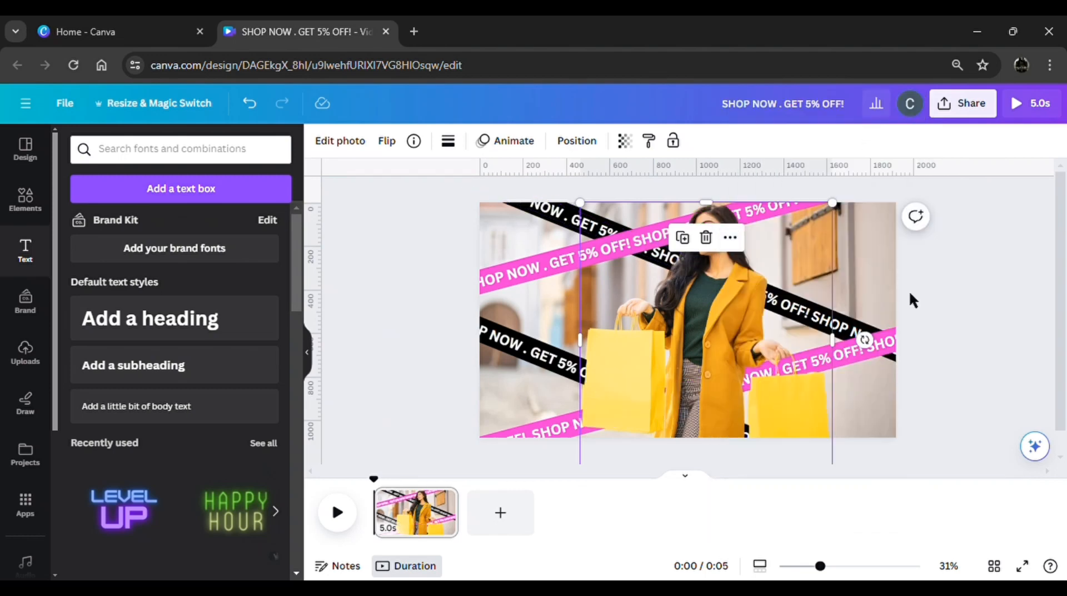